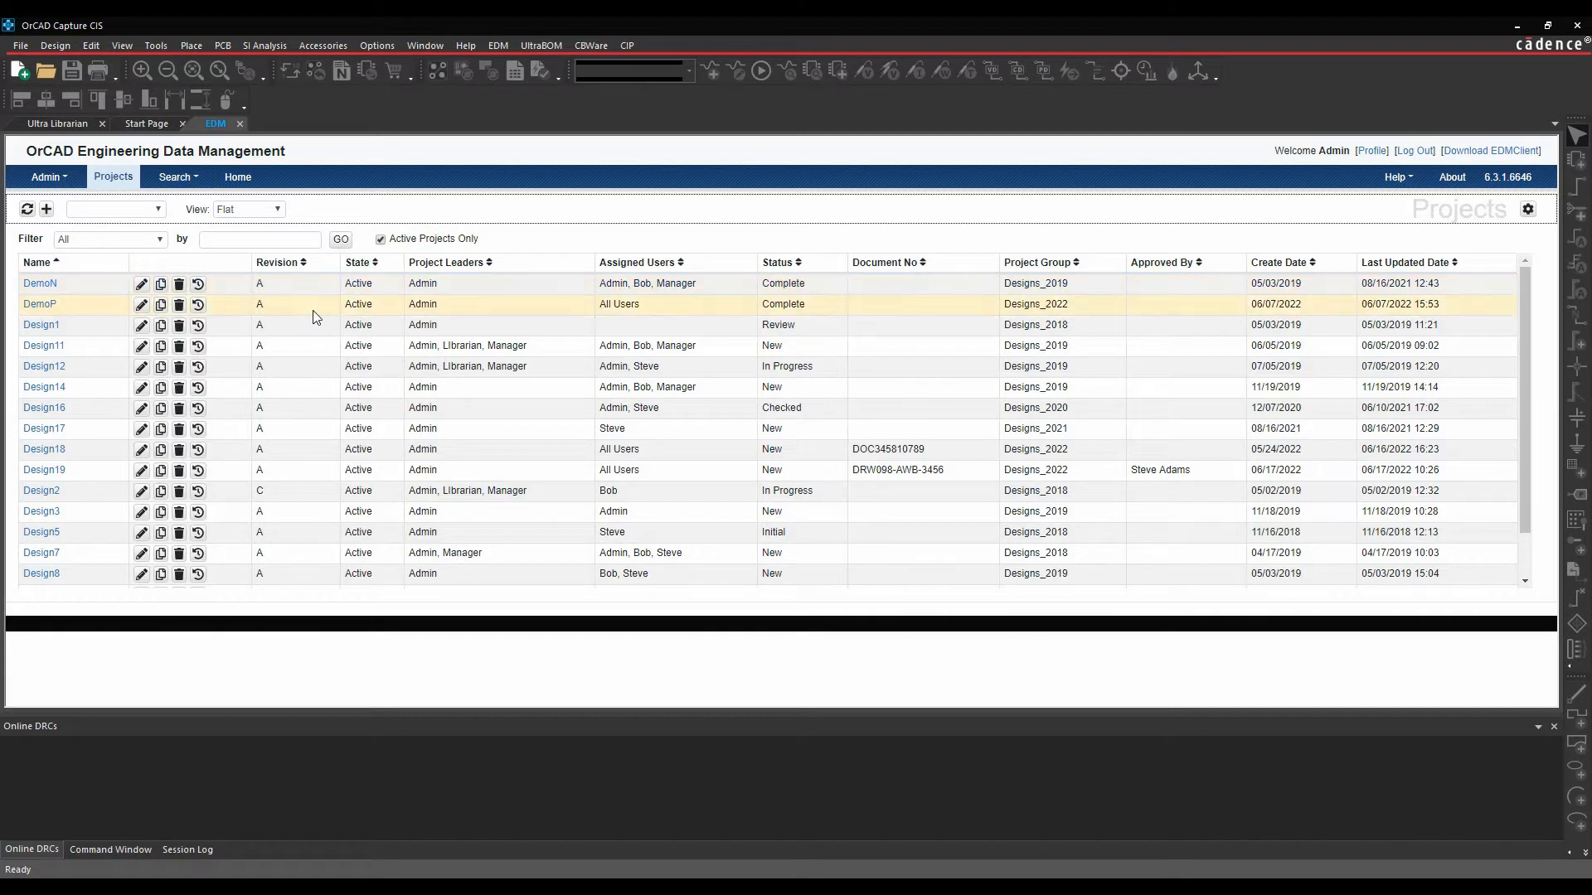
# - Reveal the Promoted Schematic Symbol Library Locations in the Admin Capture configuration
pyautogui.click(496, 45)
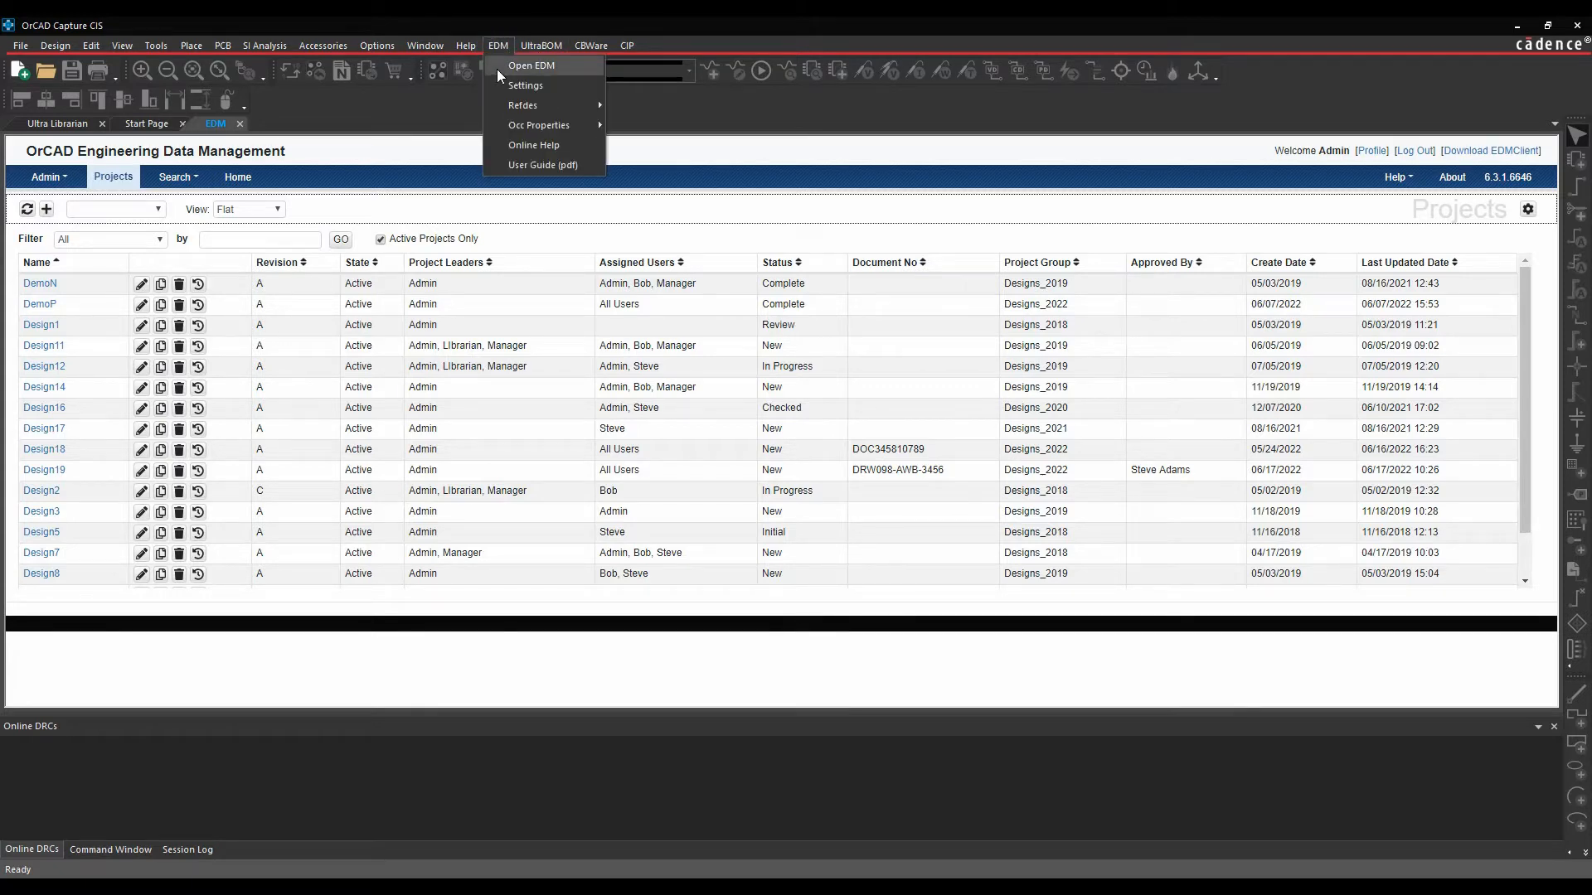
pyautogui.click(652, 54)
pyautogui.click(47, 177)
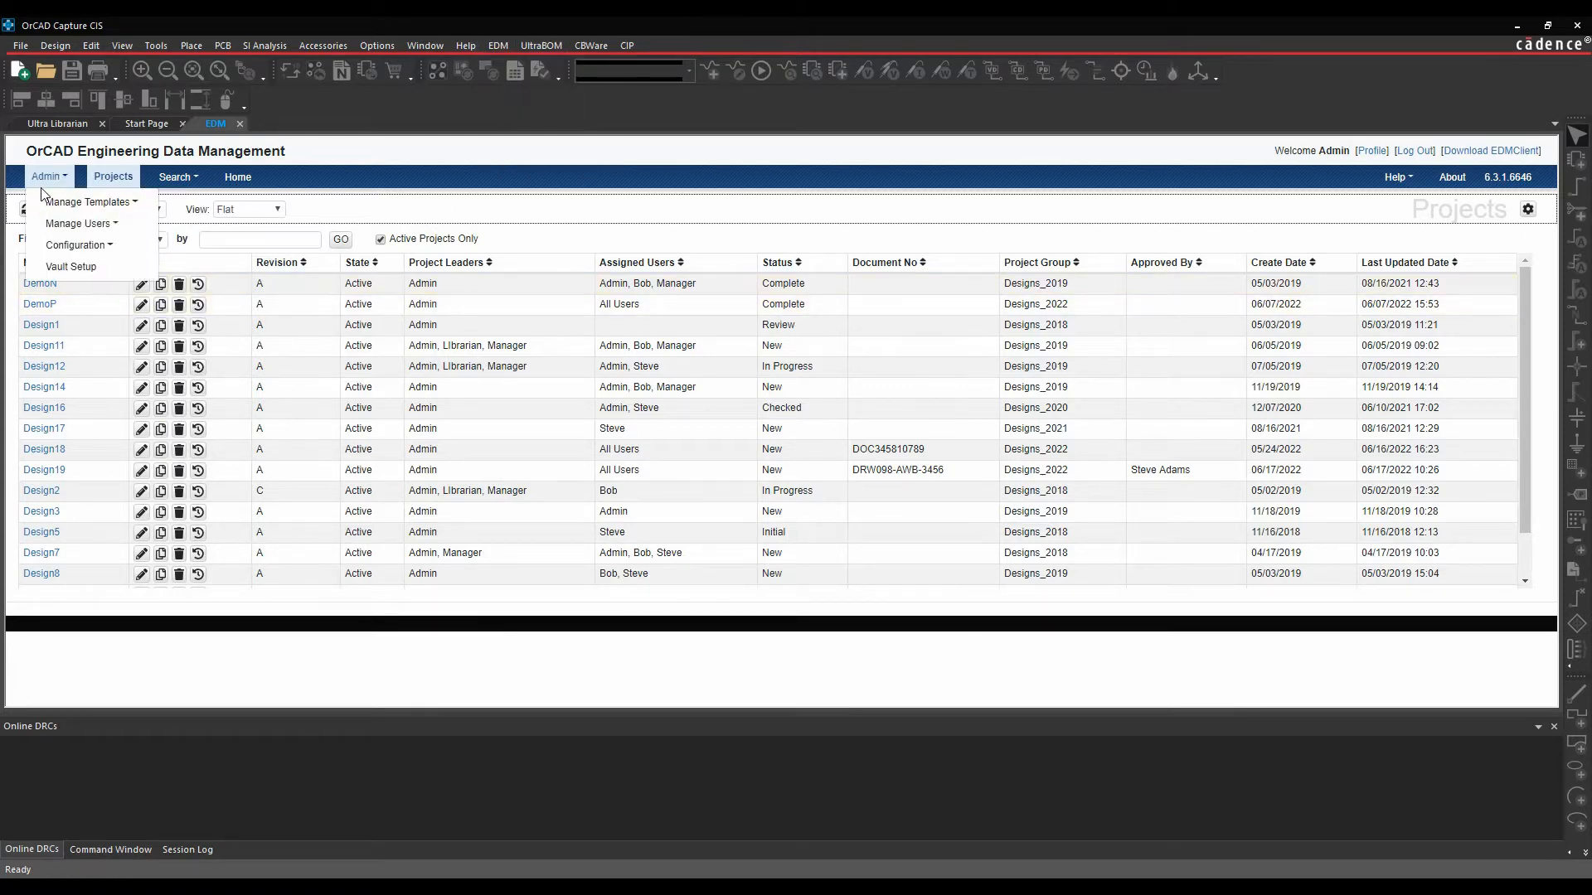
pyautogui.click(61, 250)
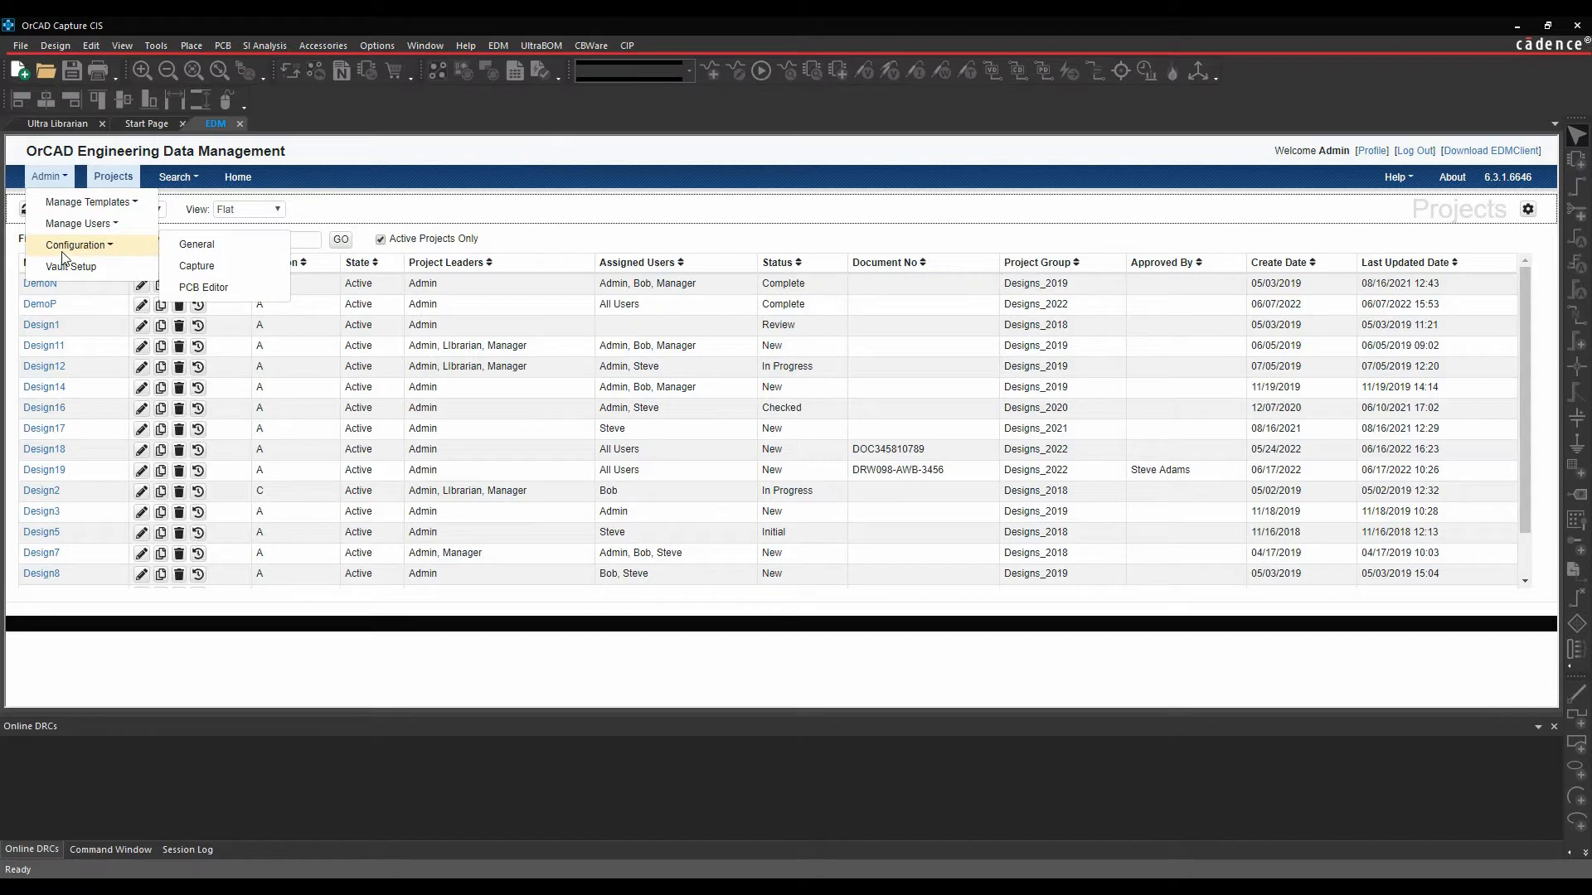
pyautogui.click(189, 267)
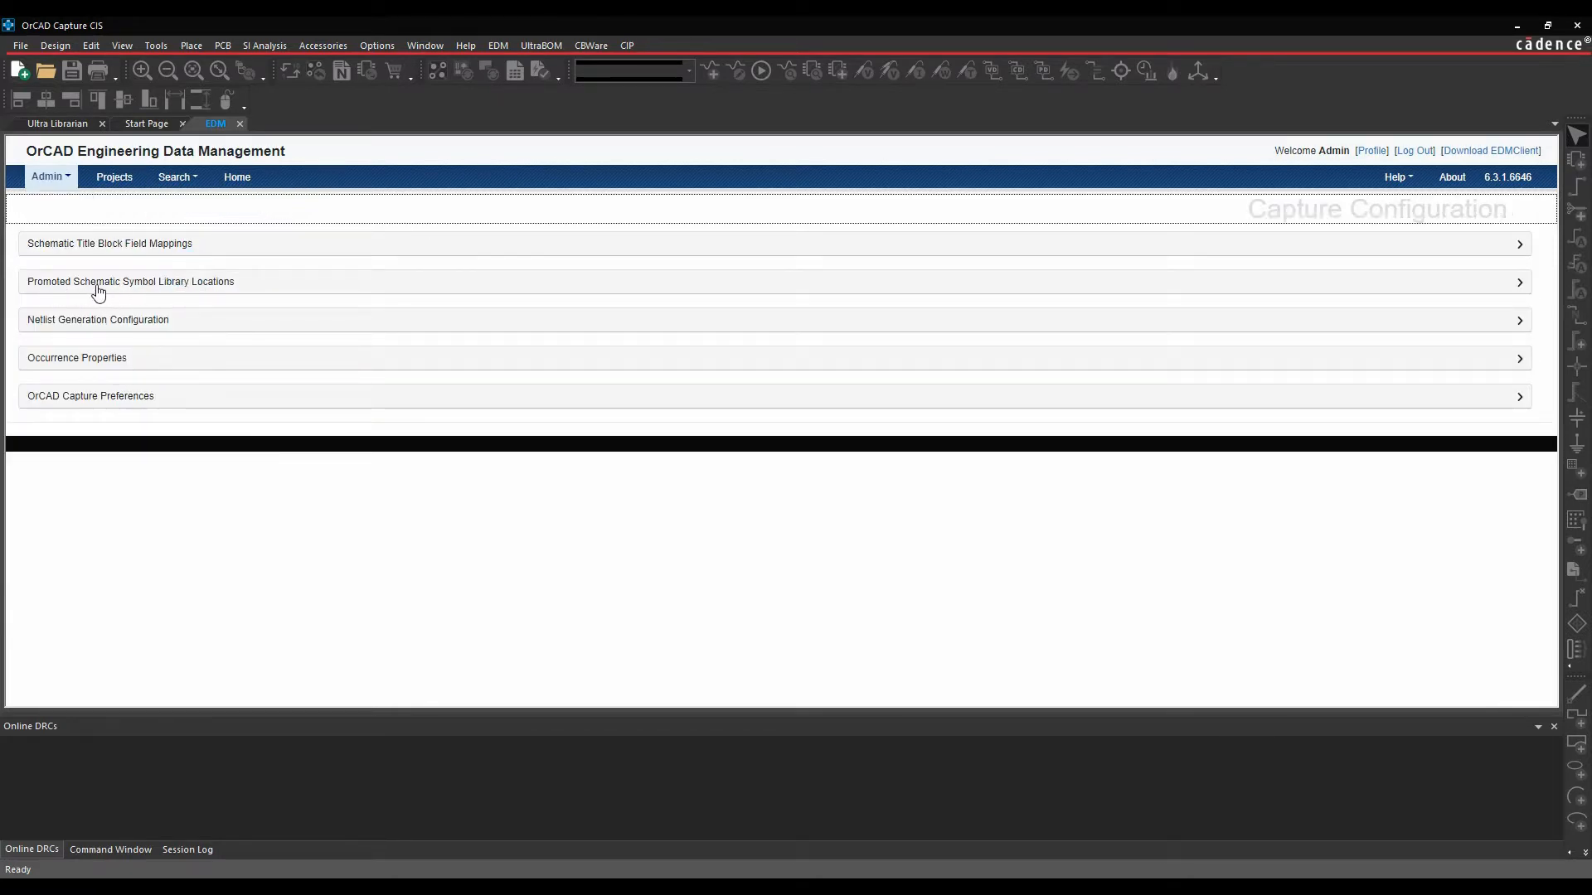
pyautogui.click(187, 286)
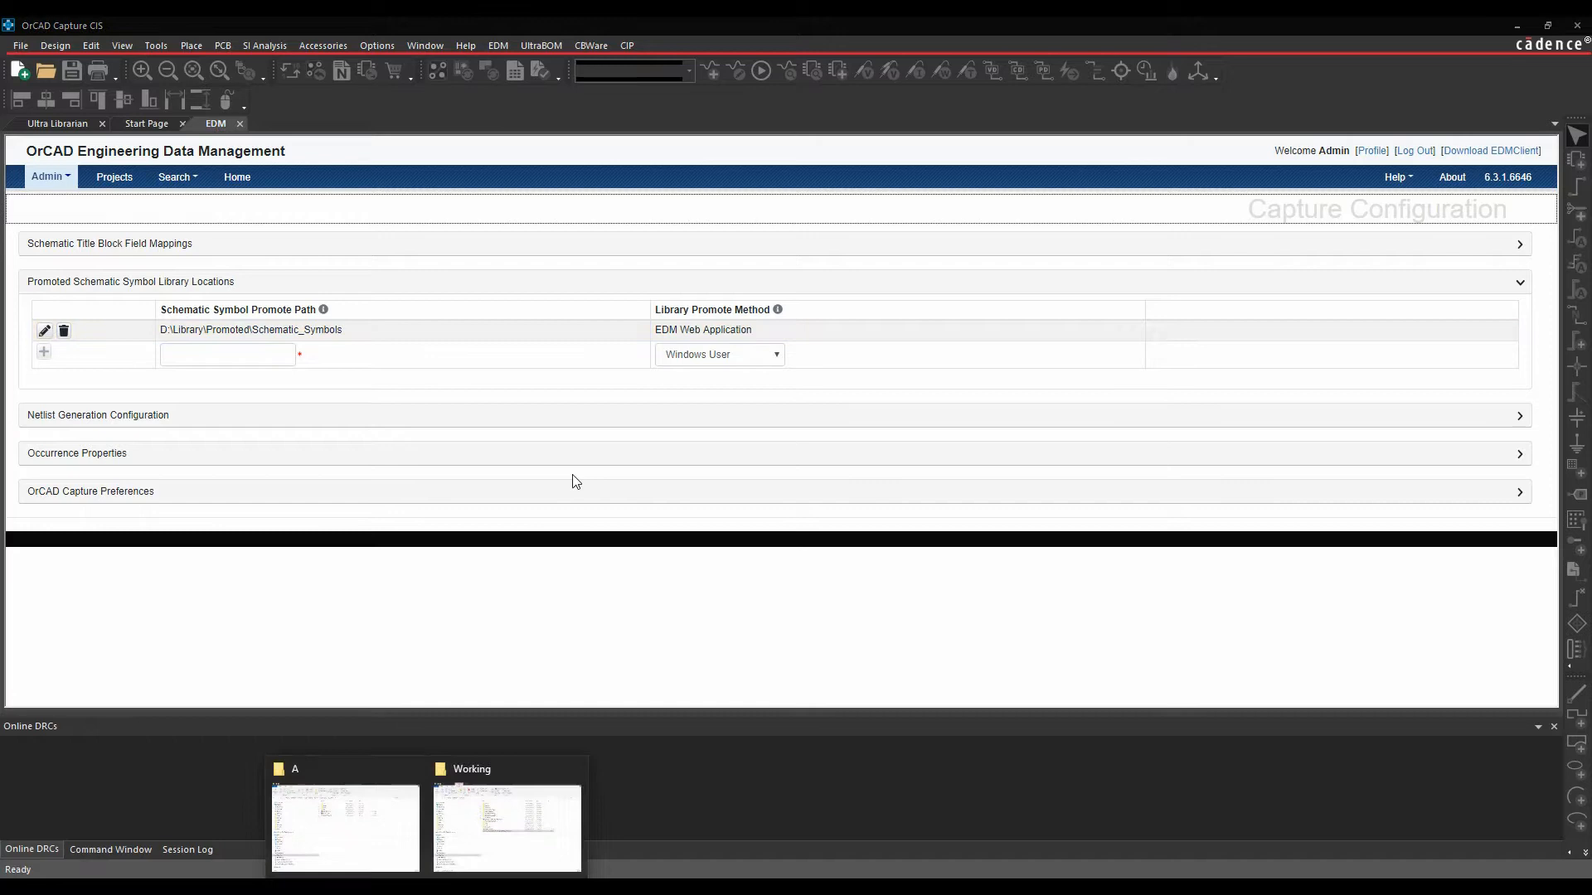
pyautogui.click(511, 808)
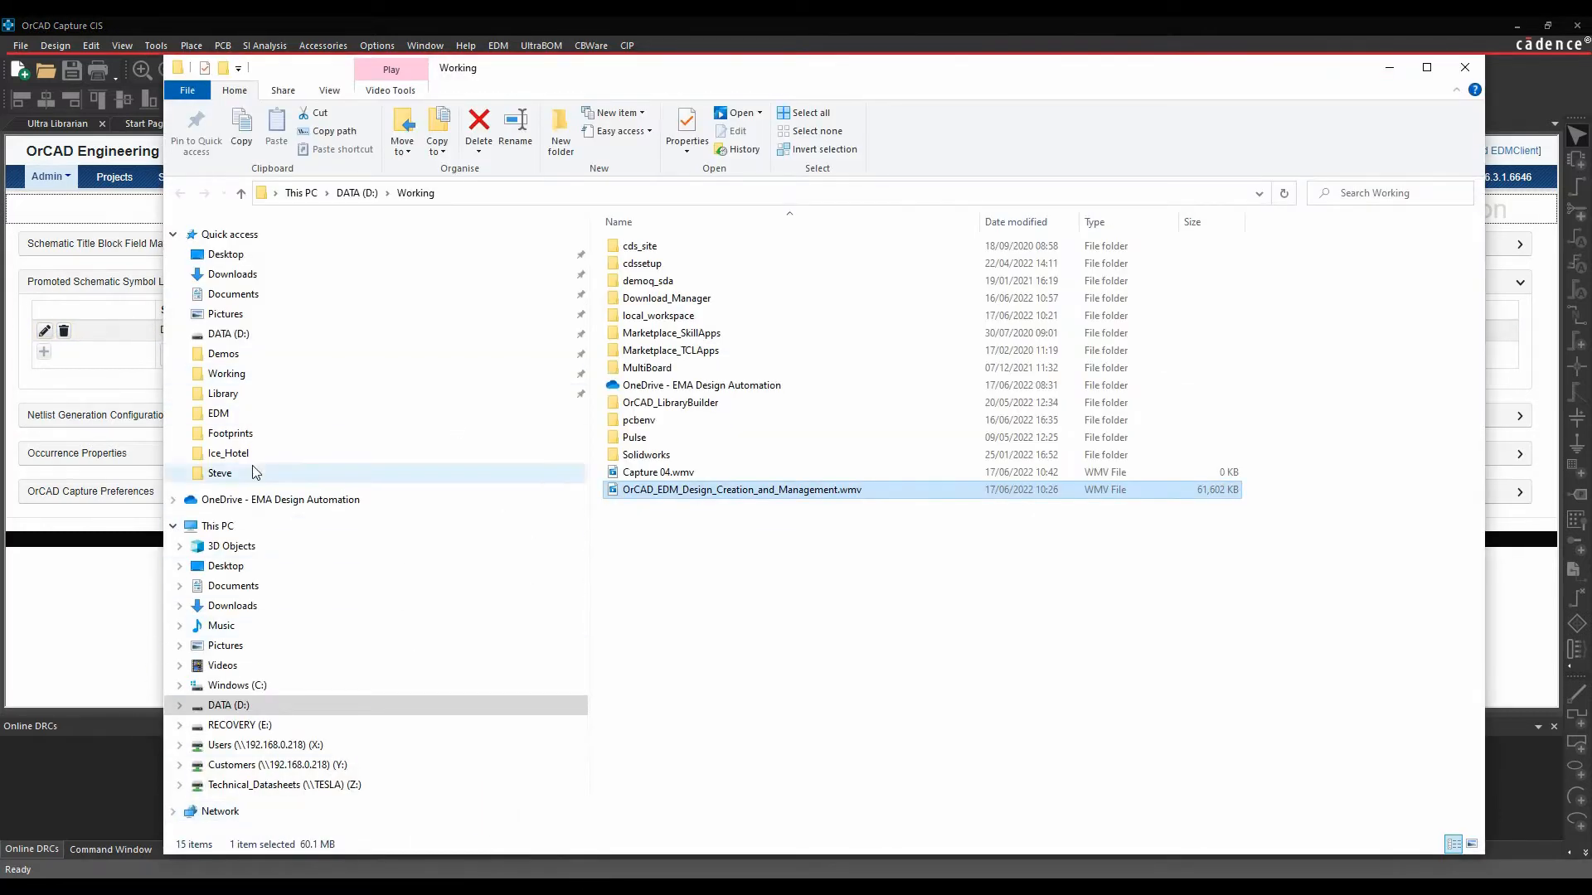
pyautogui.click(535, 394)
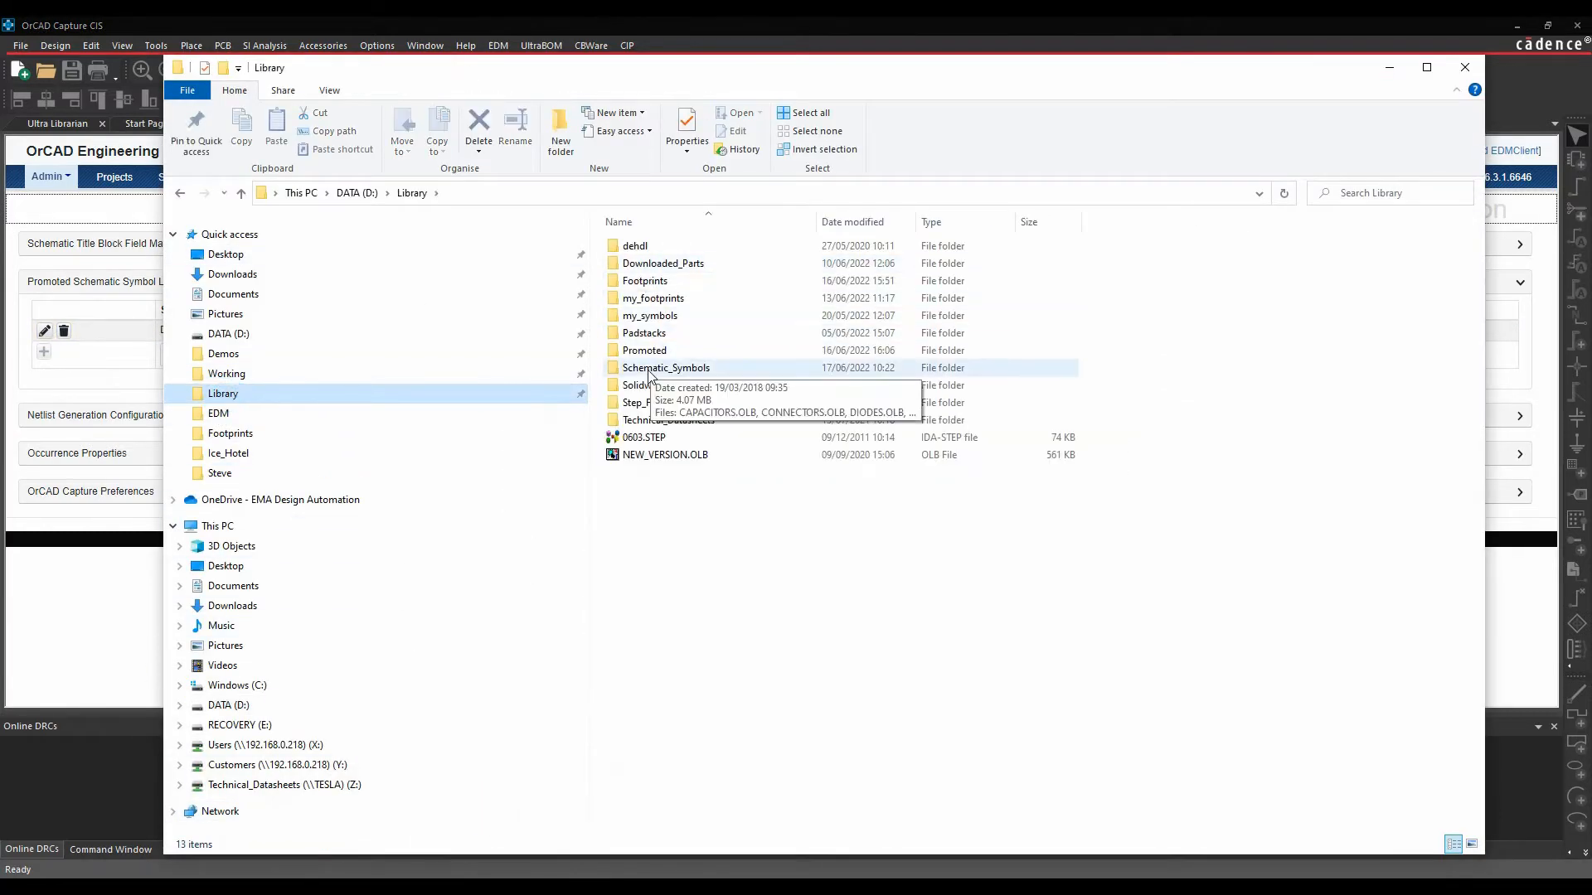
pyautogui.doubleClick(656, 354)
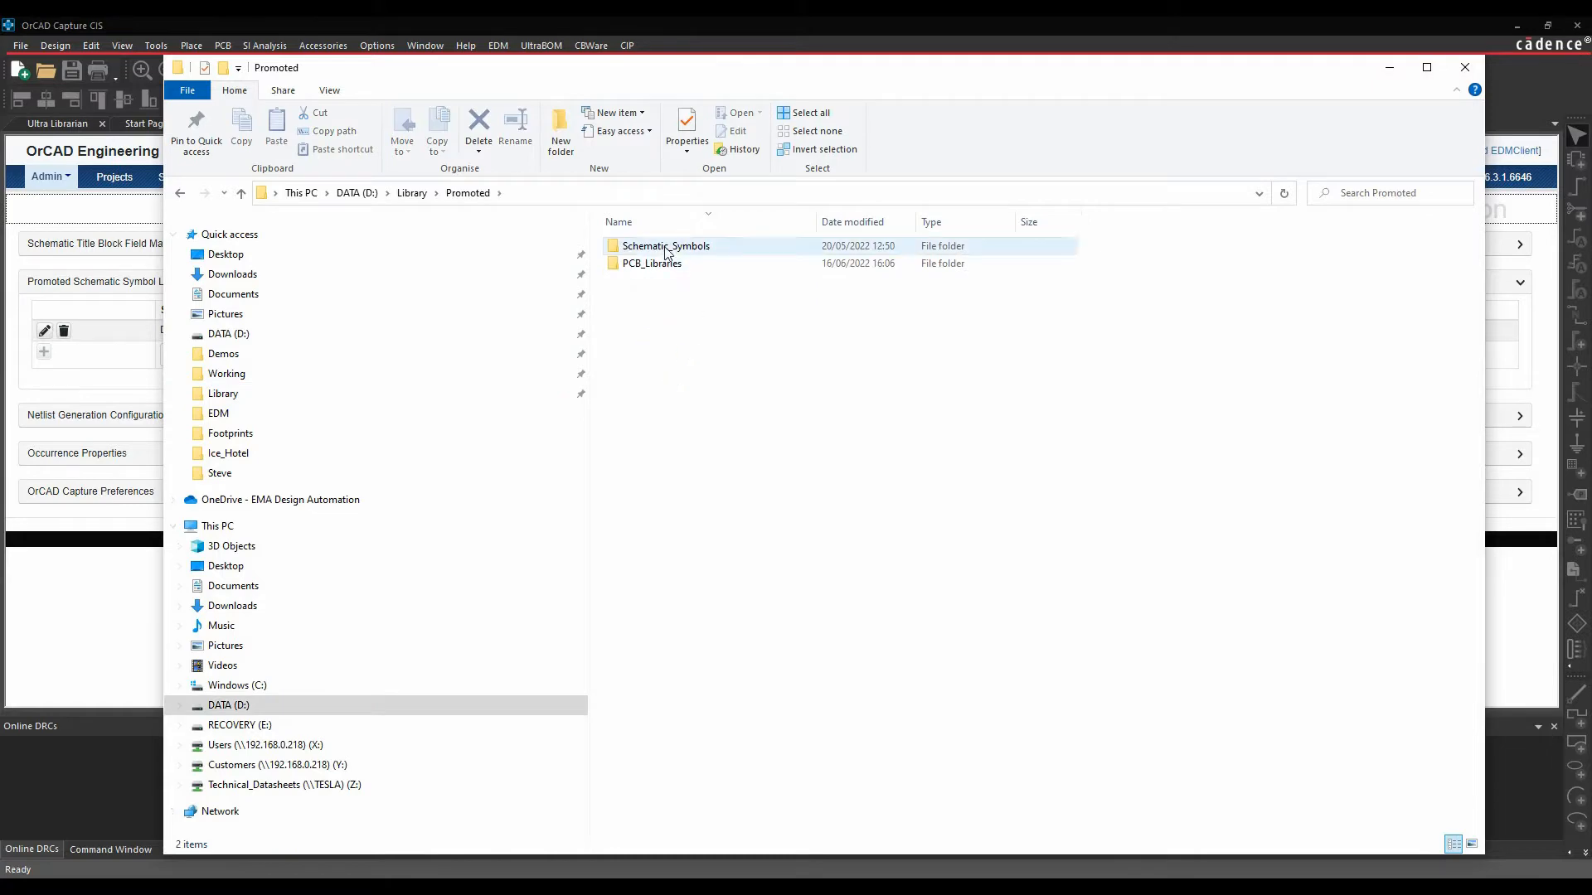
pyautogui.doubleClick(661, 246)
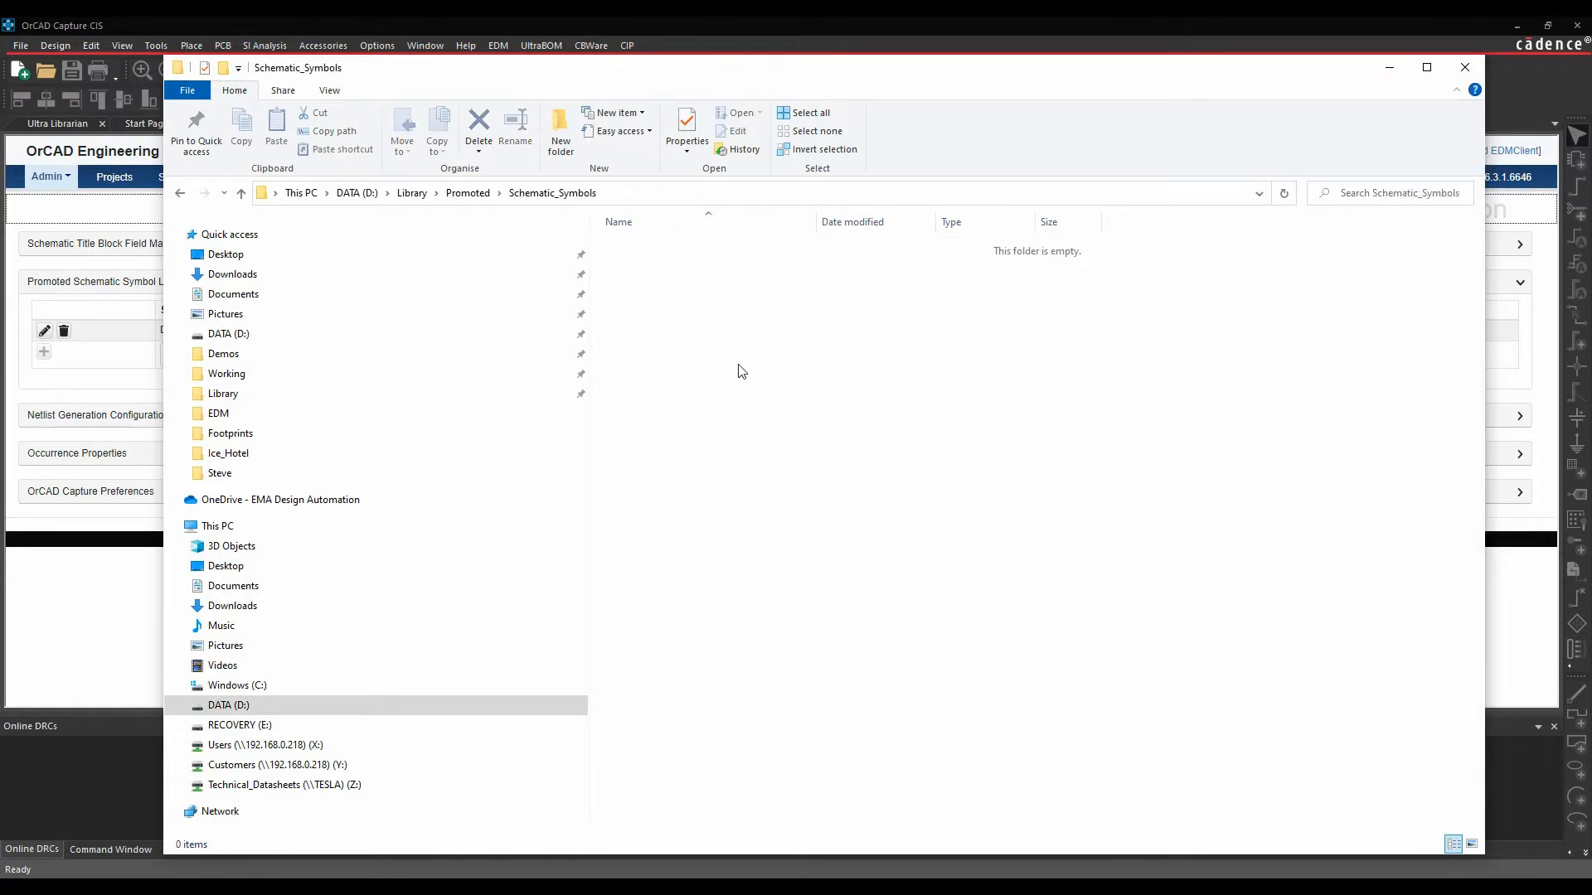
pyautogui.click(1390, 68)
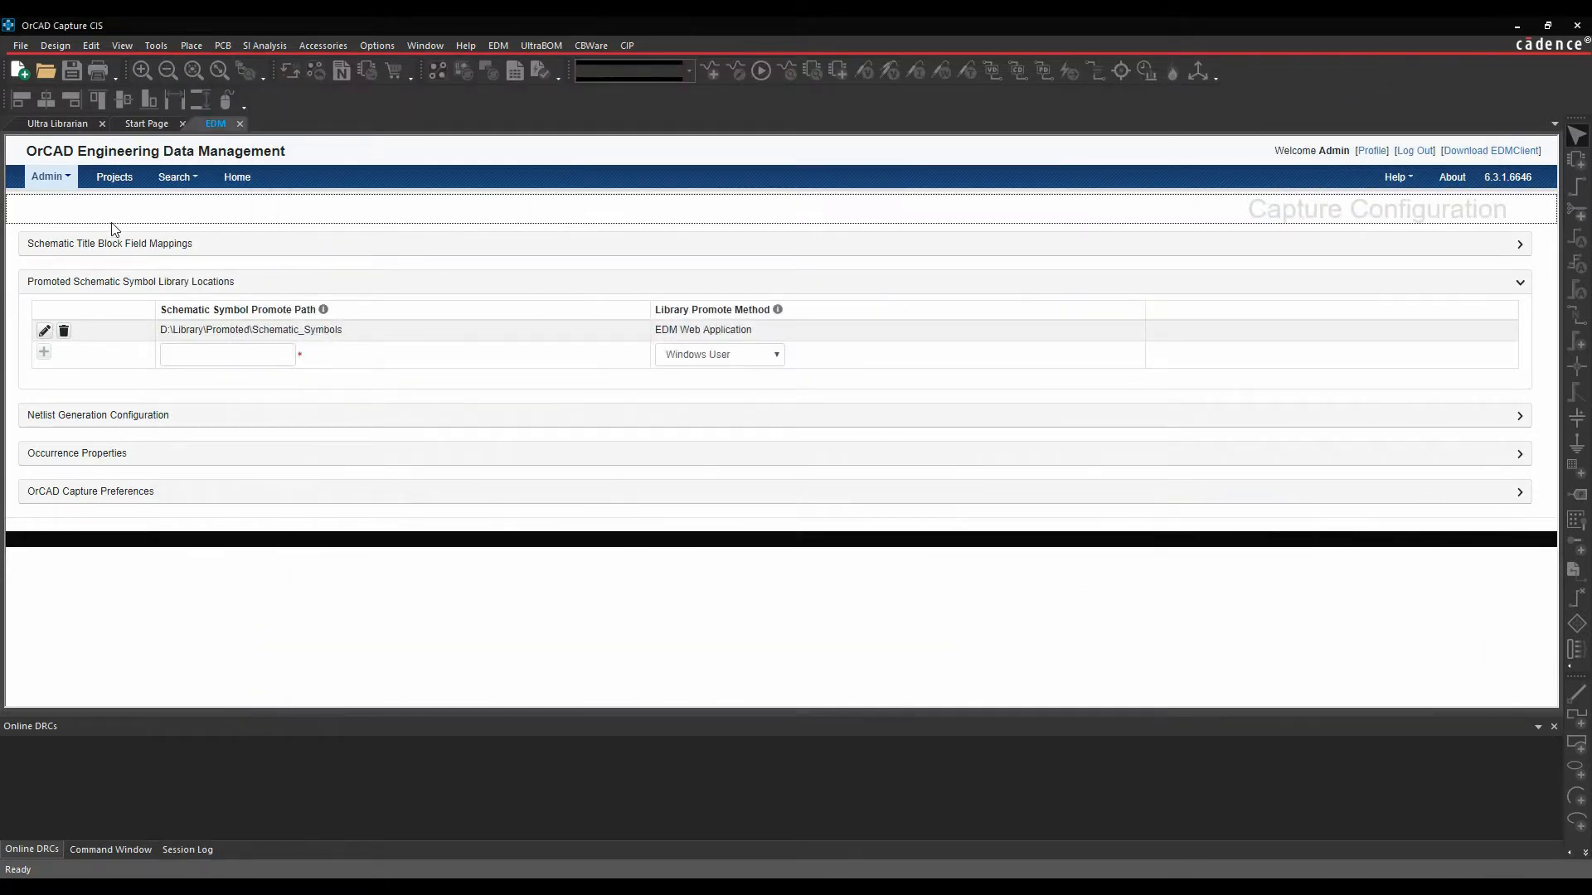
# - Start a new project named Schematic_Libraries in the existing Libraries_2022 group
pyautogui.click(116, 181)
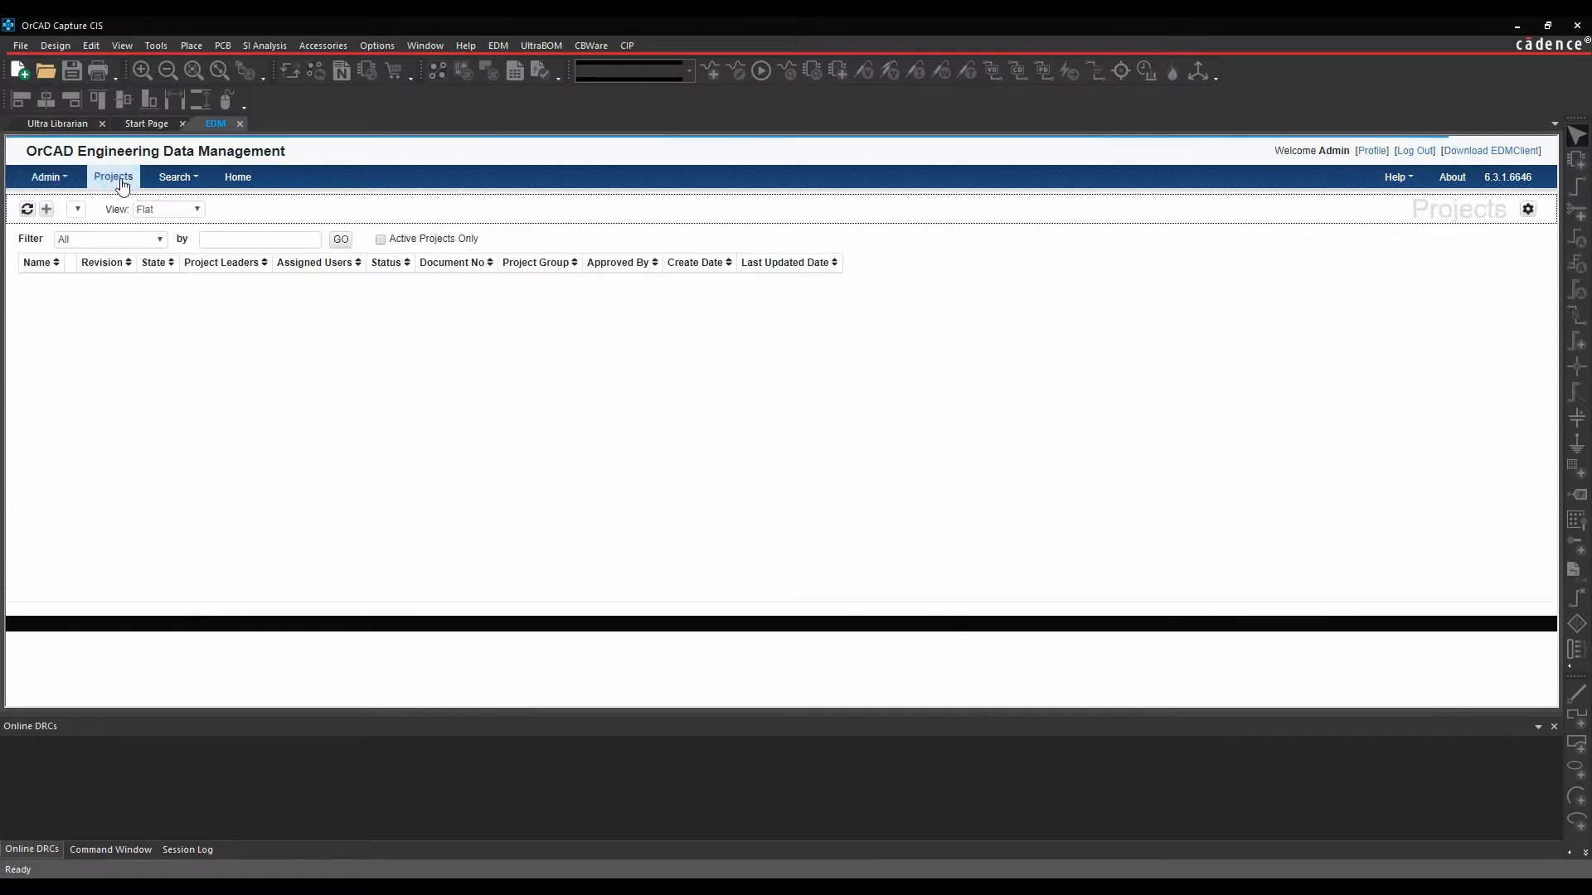
pyautogui.click(46, 211)
pyautogui.write('Sc')
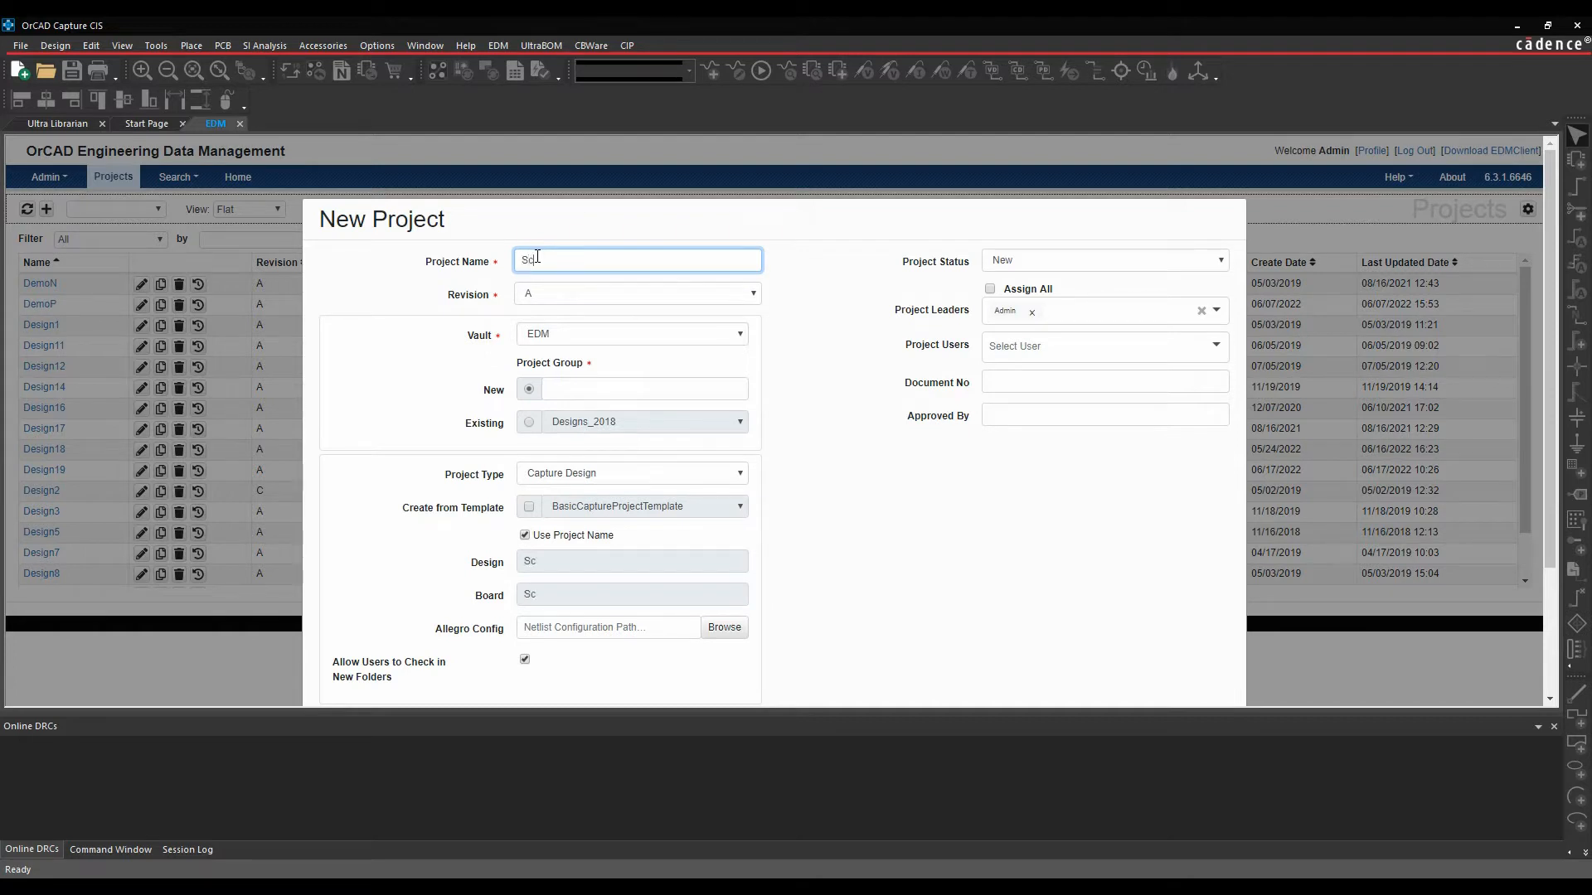
pyautogui.write('hematic_Librar')
pyautogui.write('ies')
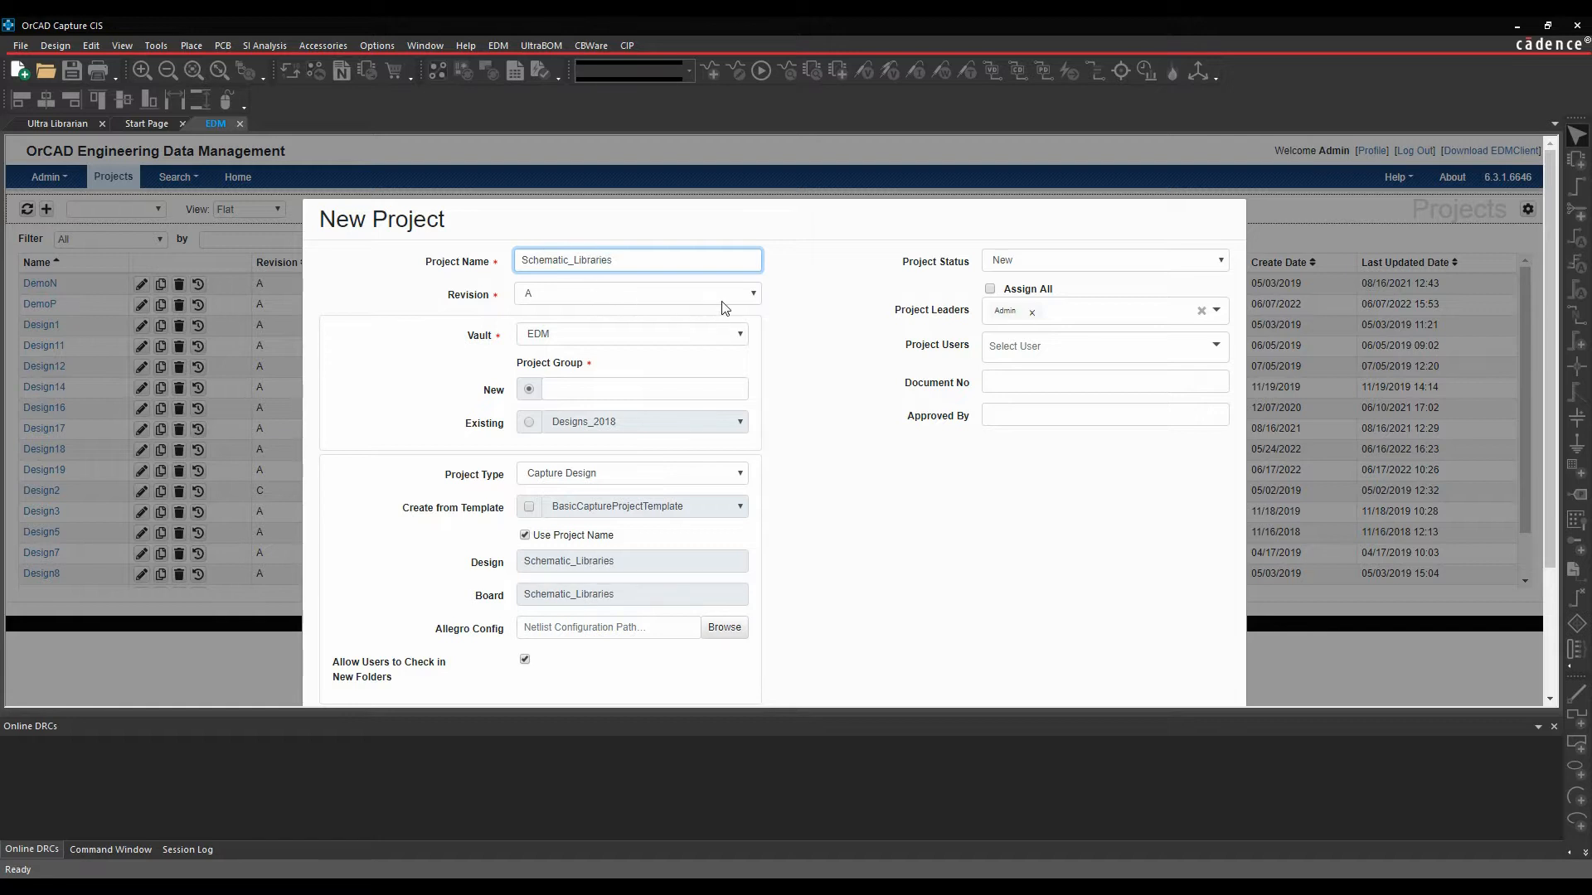
pyautogui.click(530, 425)
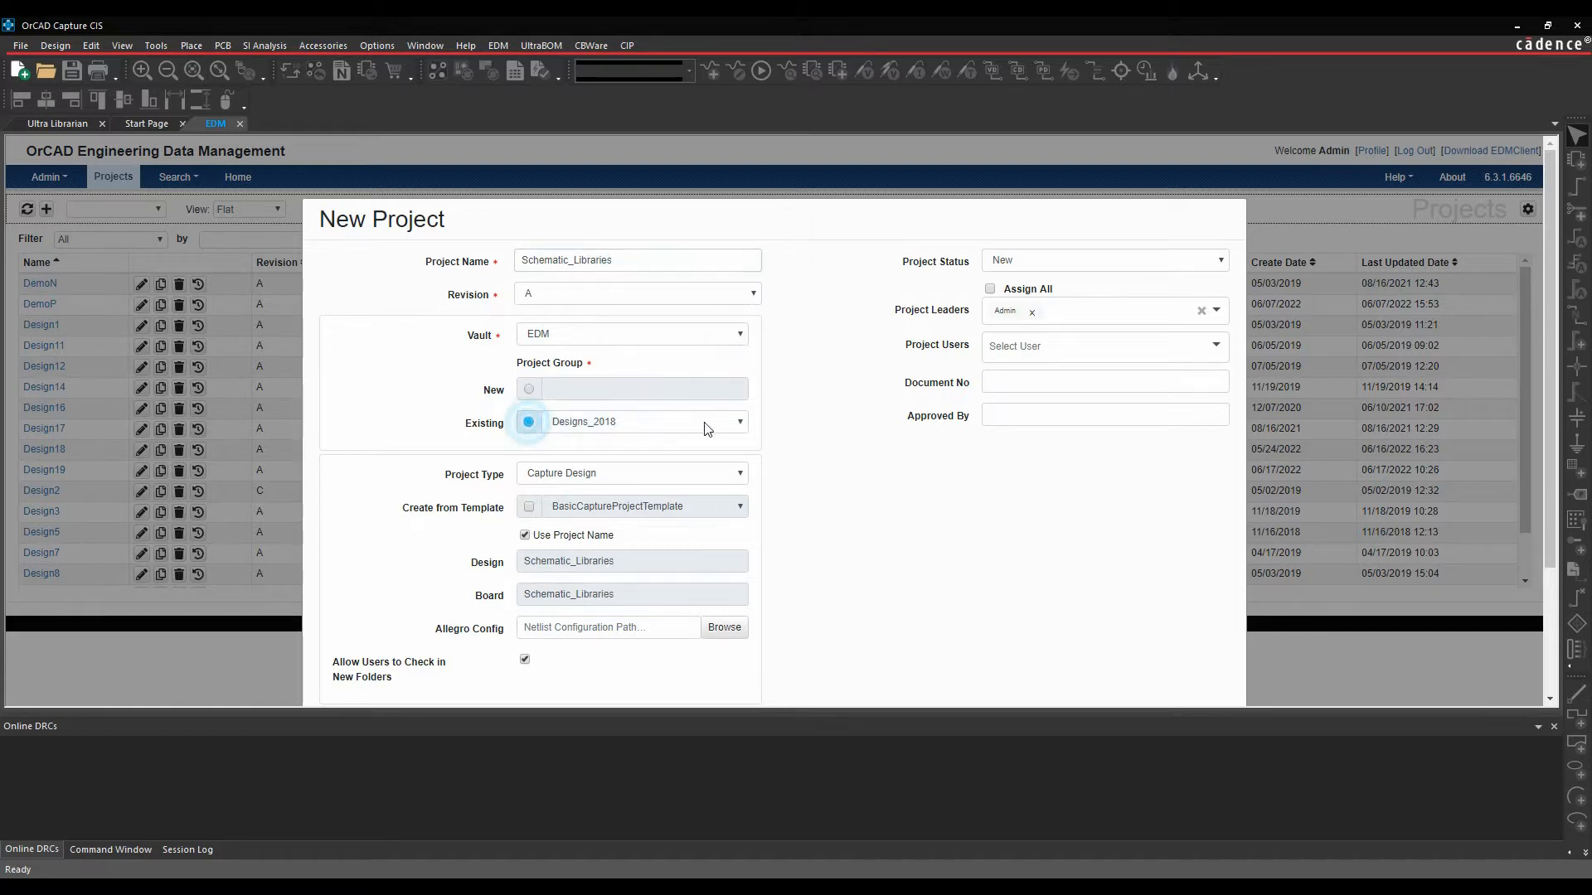
pyautogui.click(741, 422)
pyautogui.click(584, 503)
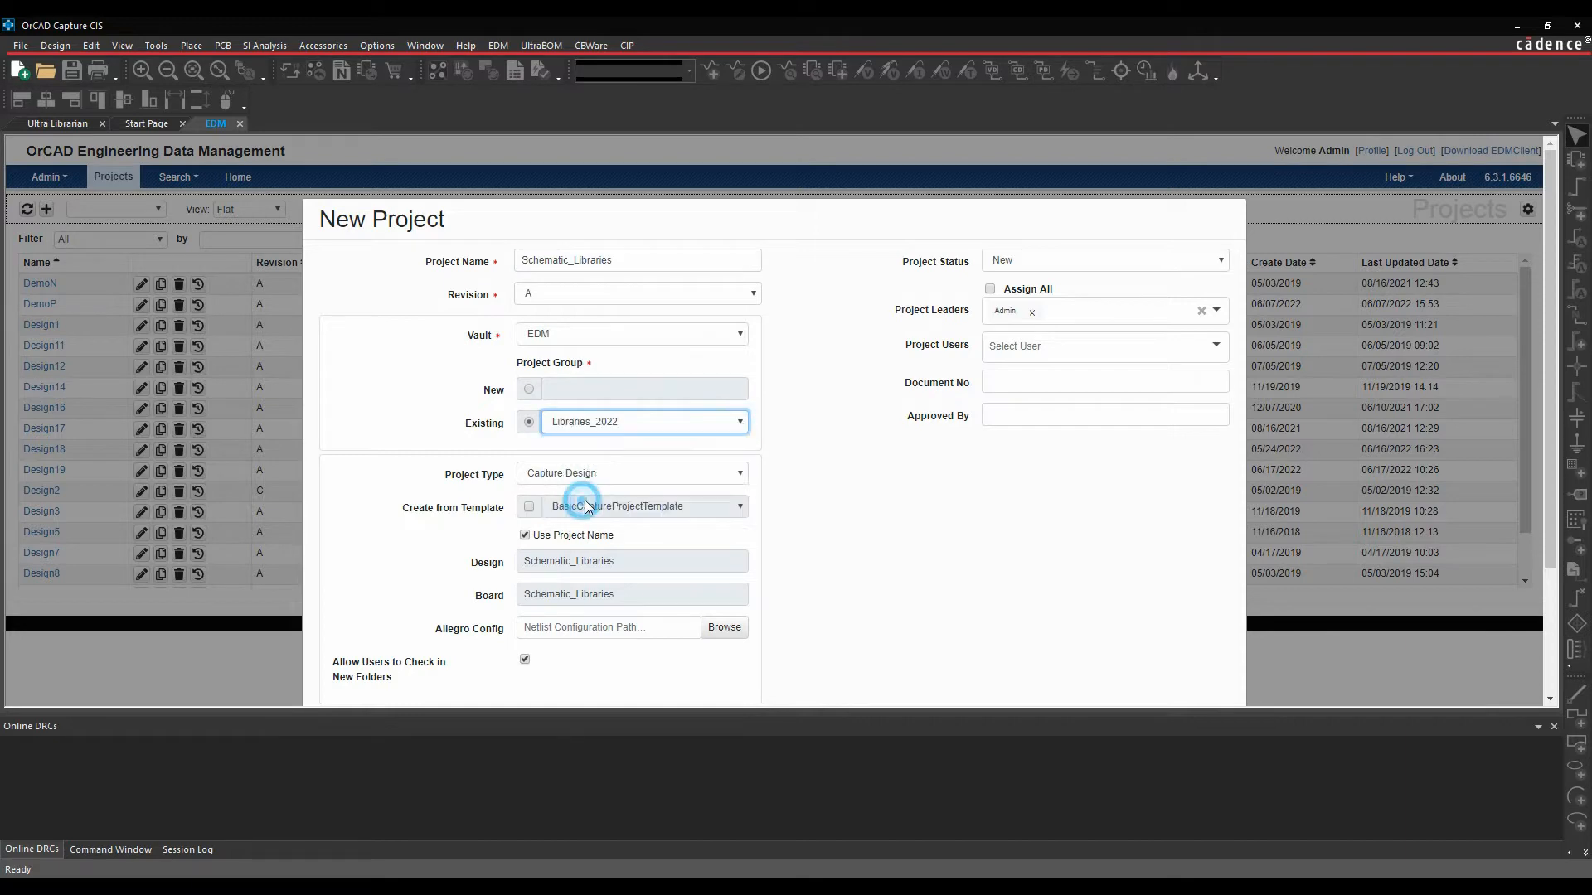
# - Make it a Schematic Symbol project for All Users with comment 'new library' and add it
pyautogui.click(743, 473)
pyautogui.click(582, 524)
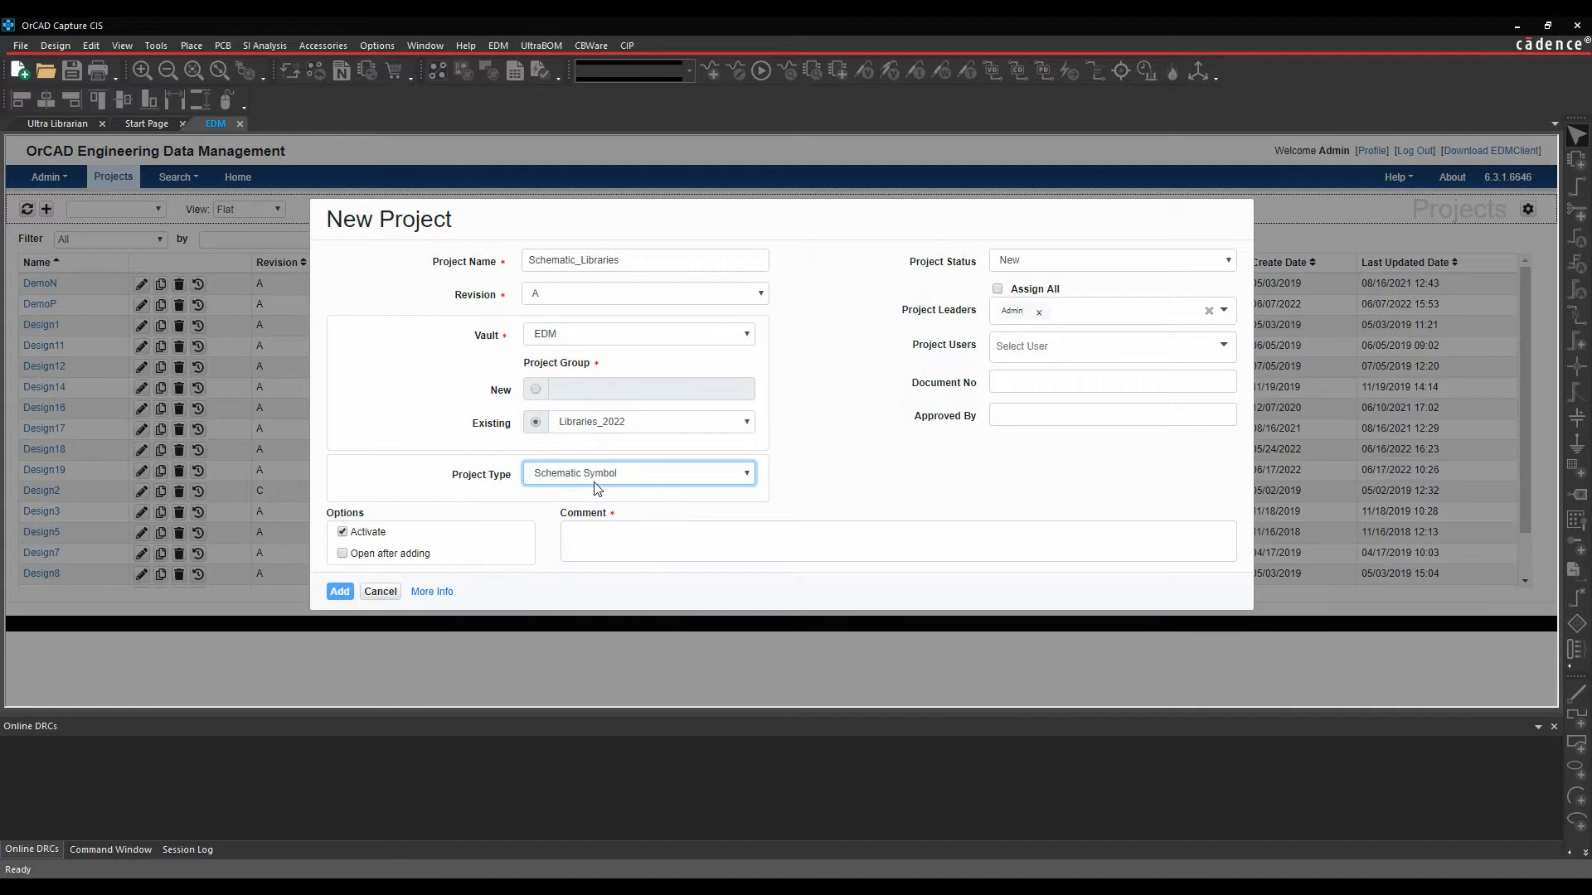
pyautogui.click(1016, 347)
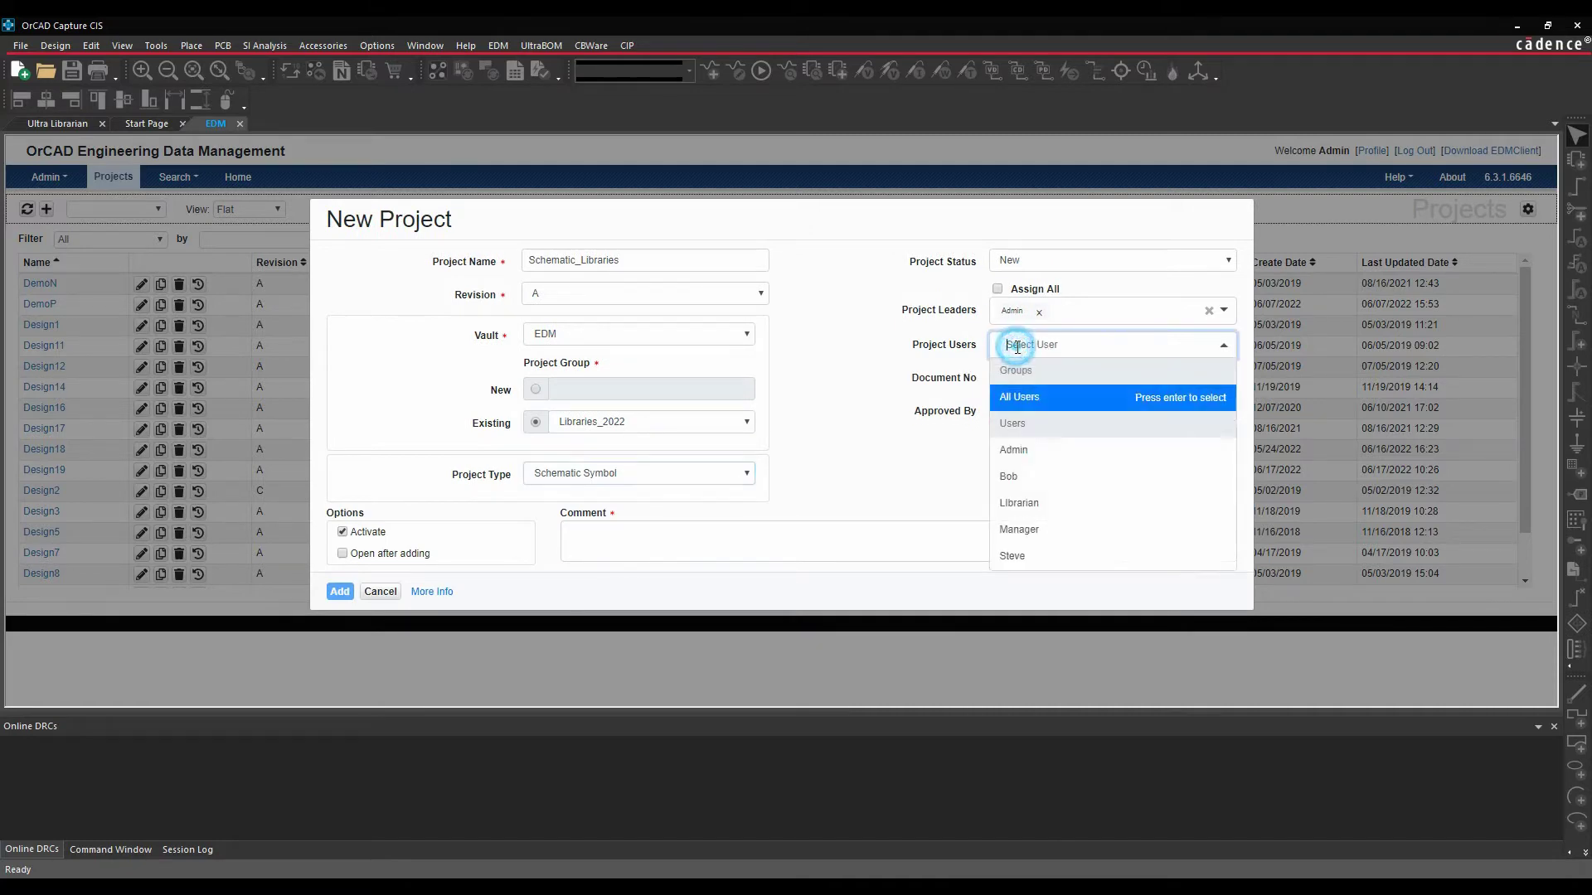
pyautogui.click(1013, 400)
pyautogui.click(895, 373)
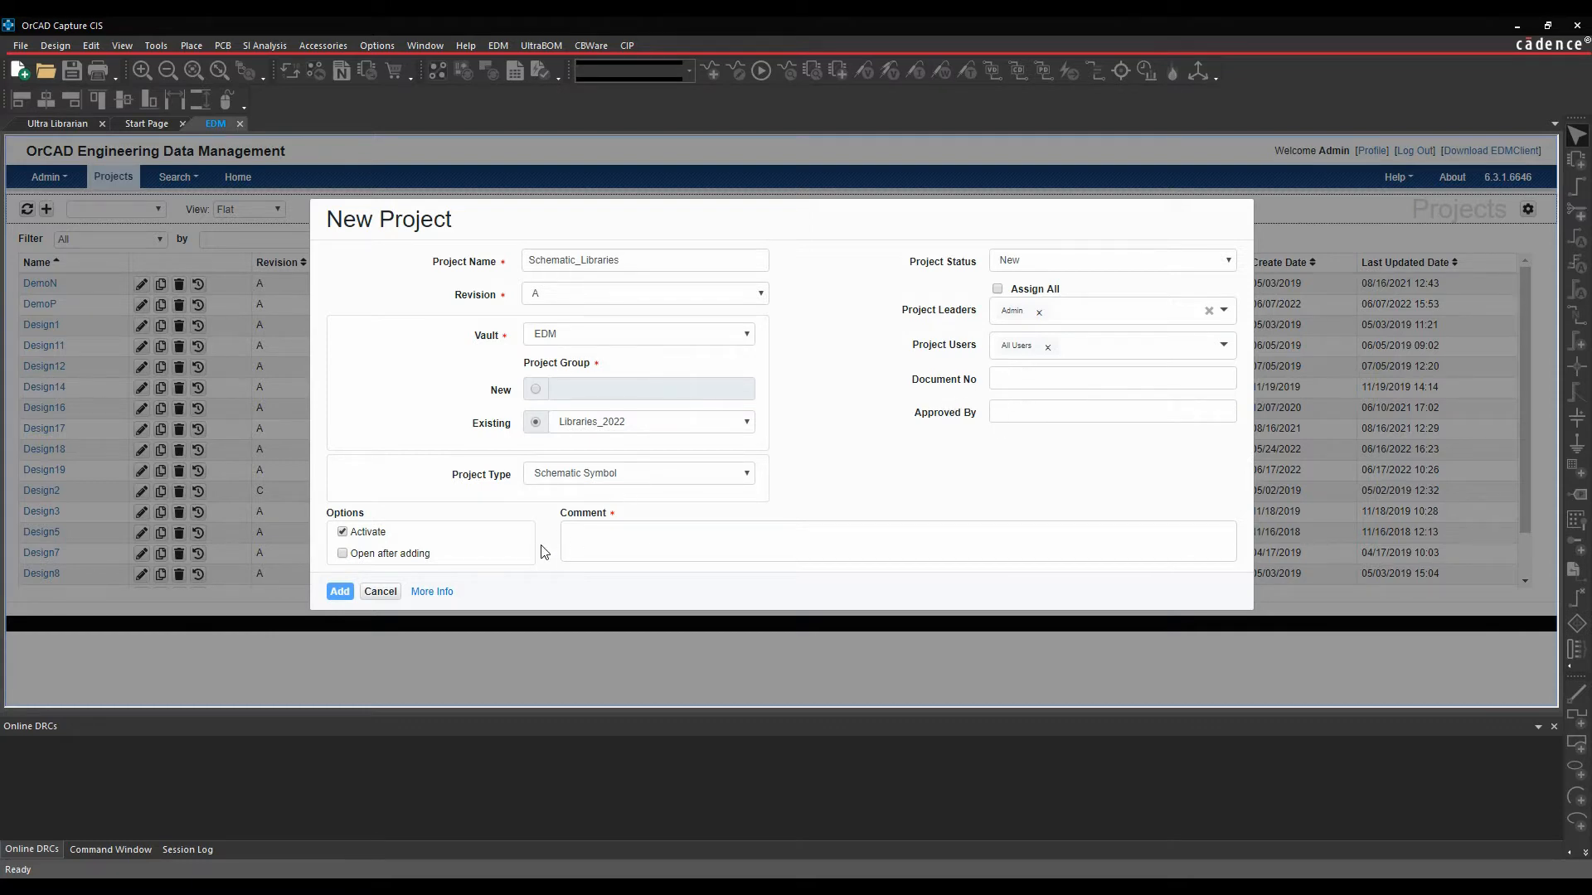
pyautogui.click(574, 531)
pyautogui.write('new library')
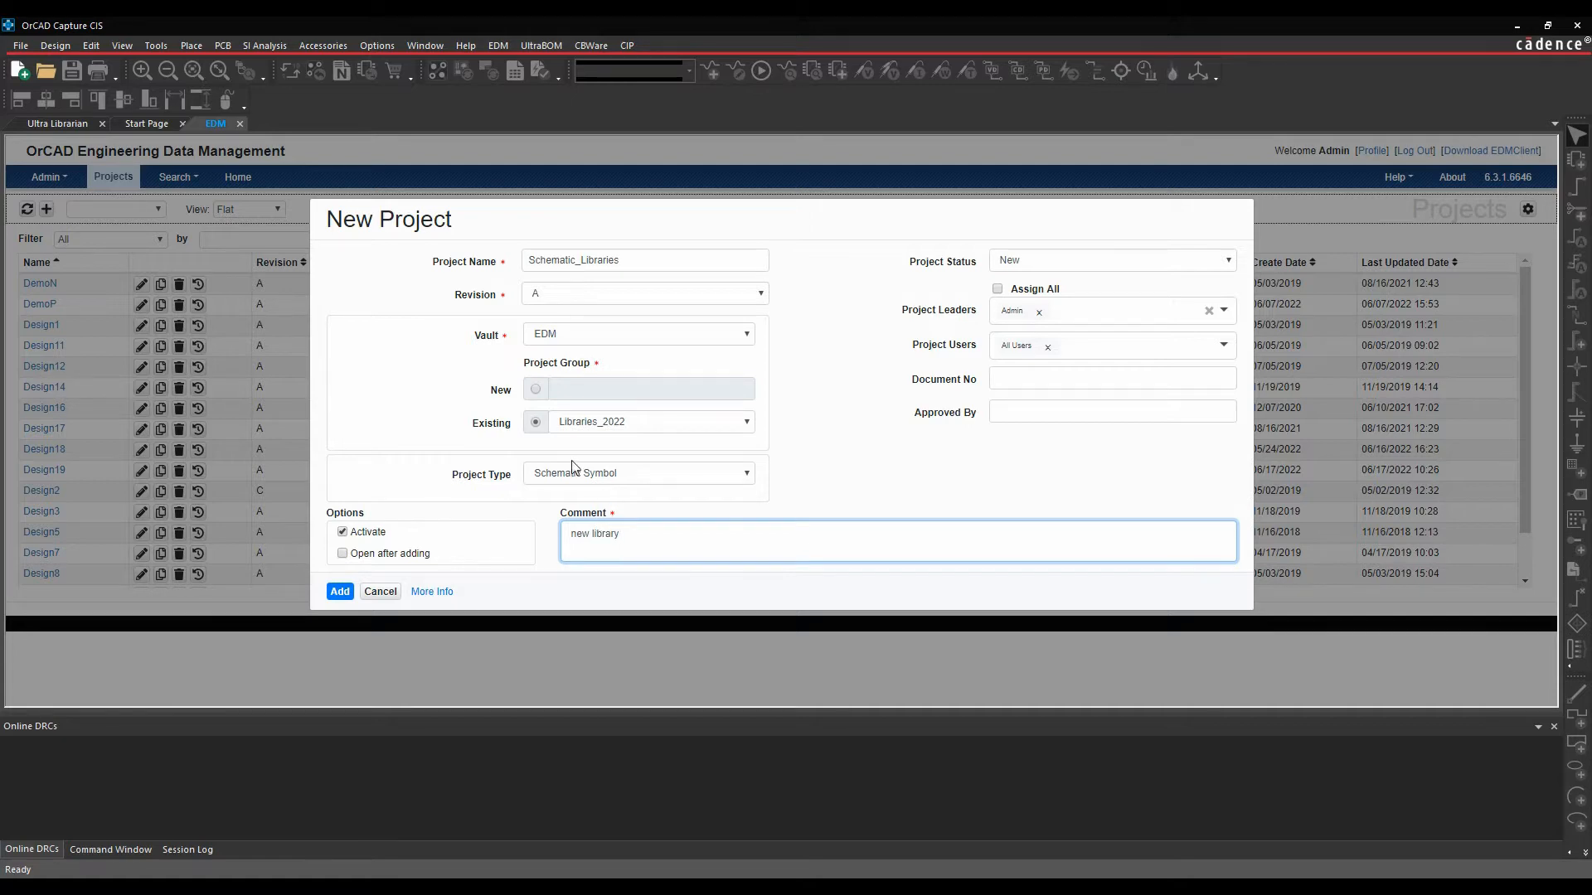
pyautogui.click(336, 595)
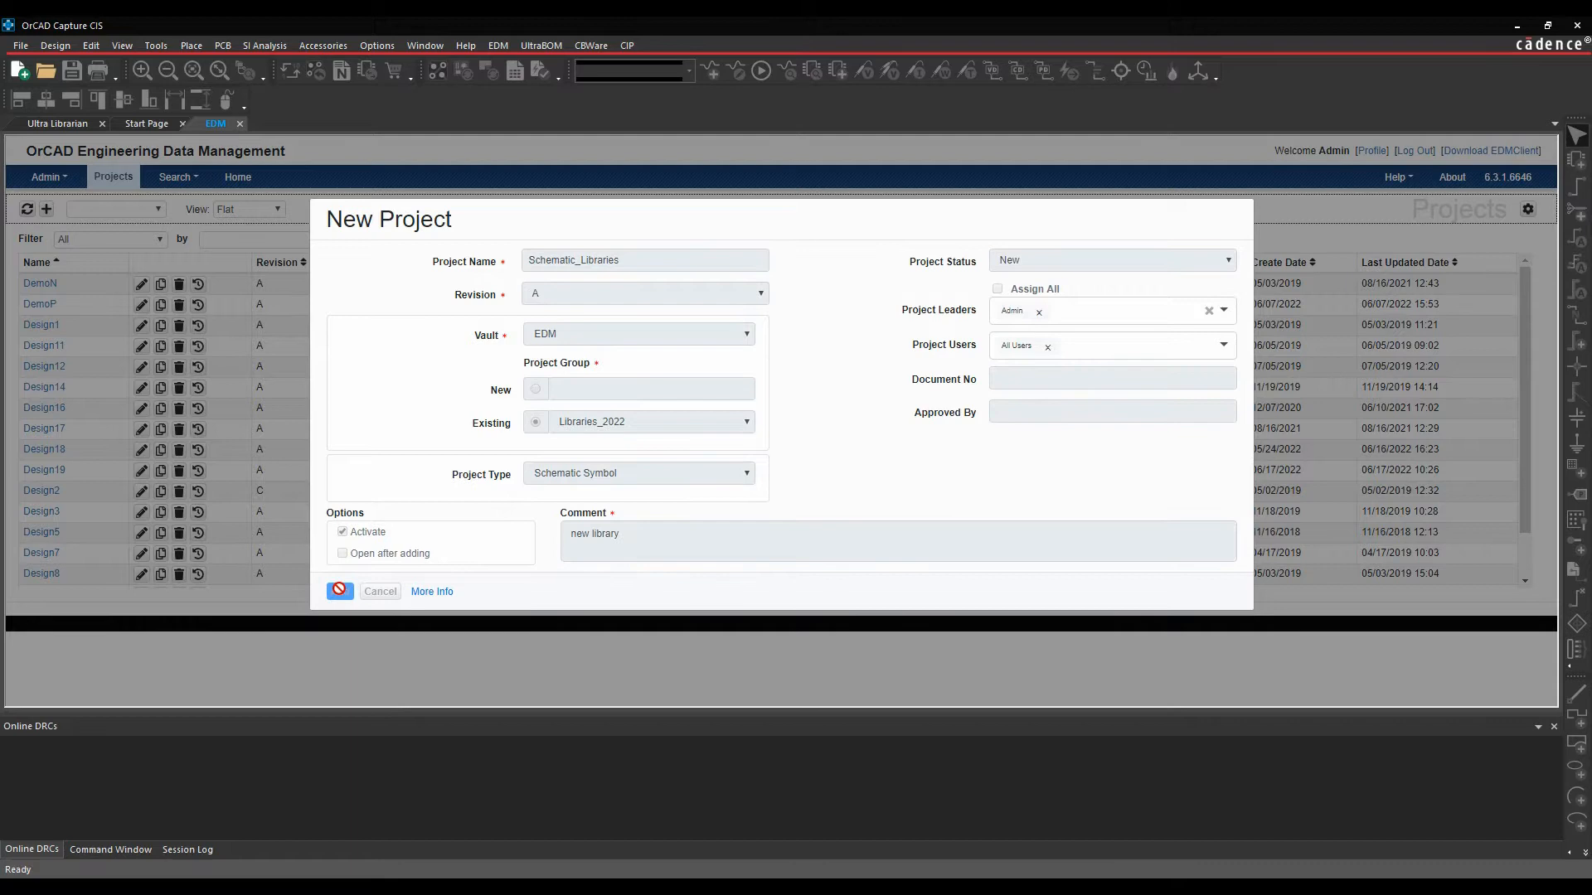
pyautogui.scroll(-2, 108, 381)
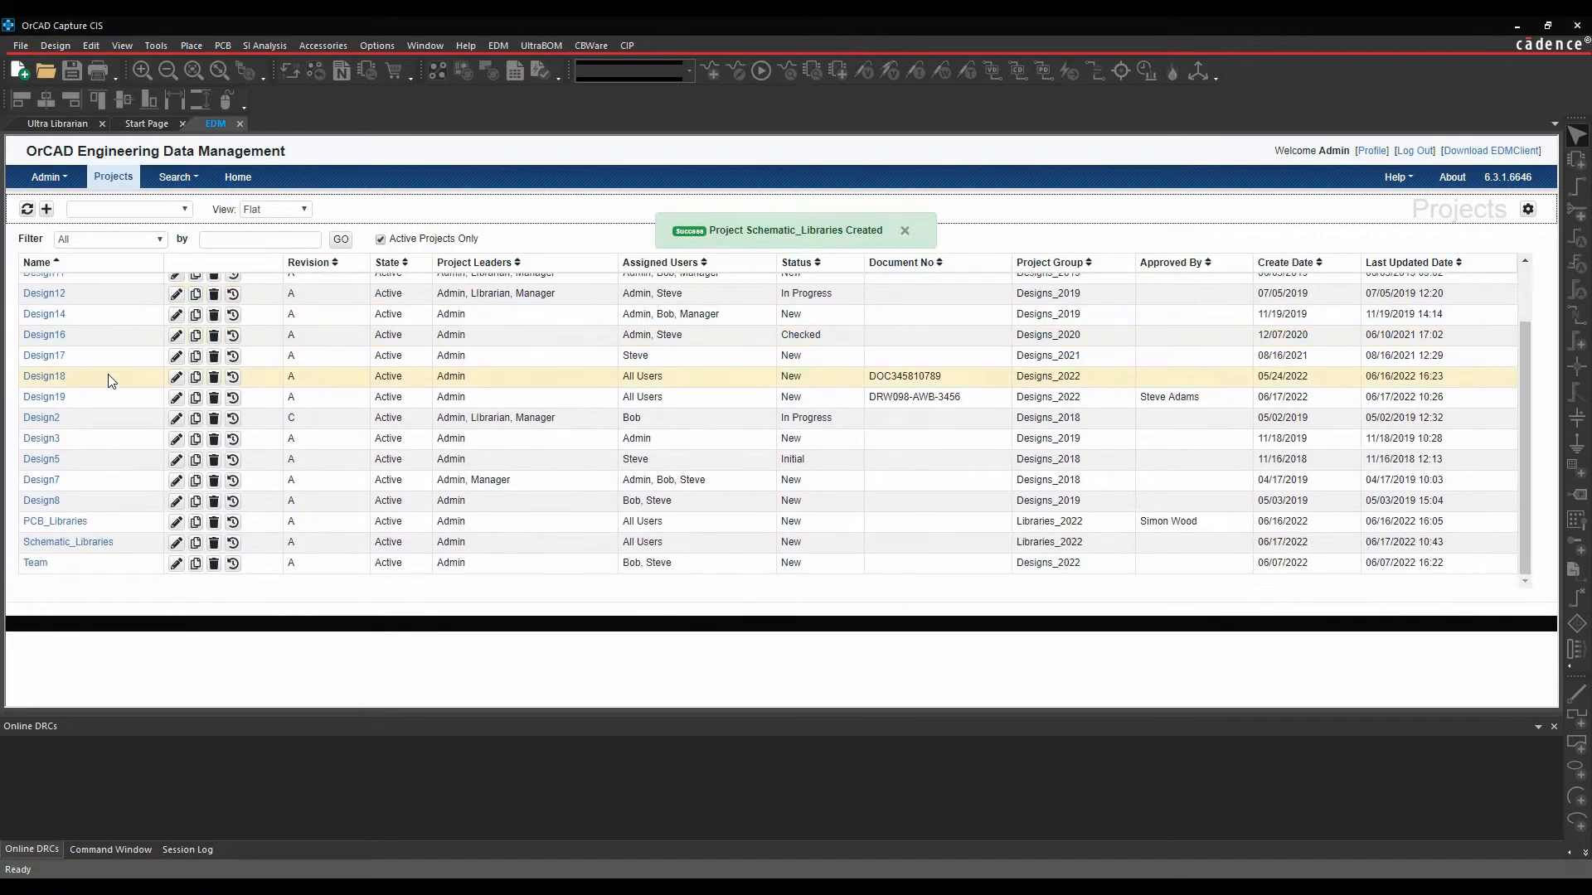
# - Add a Resistors library folder with a comment inside Schematic_Libraries
pyautogui.click(82, 543)
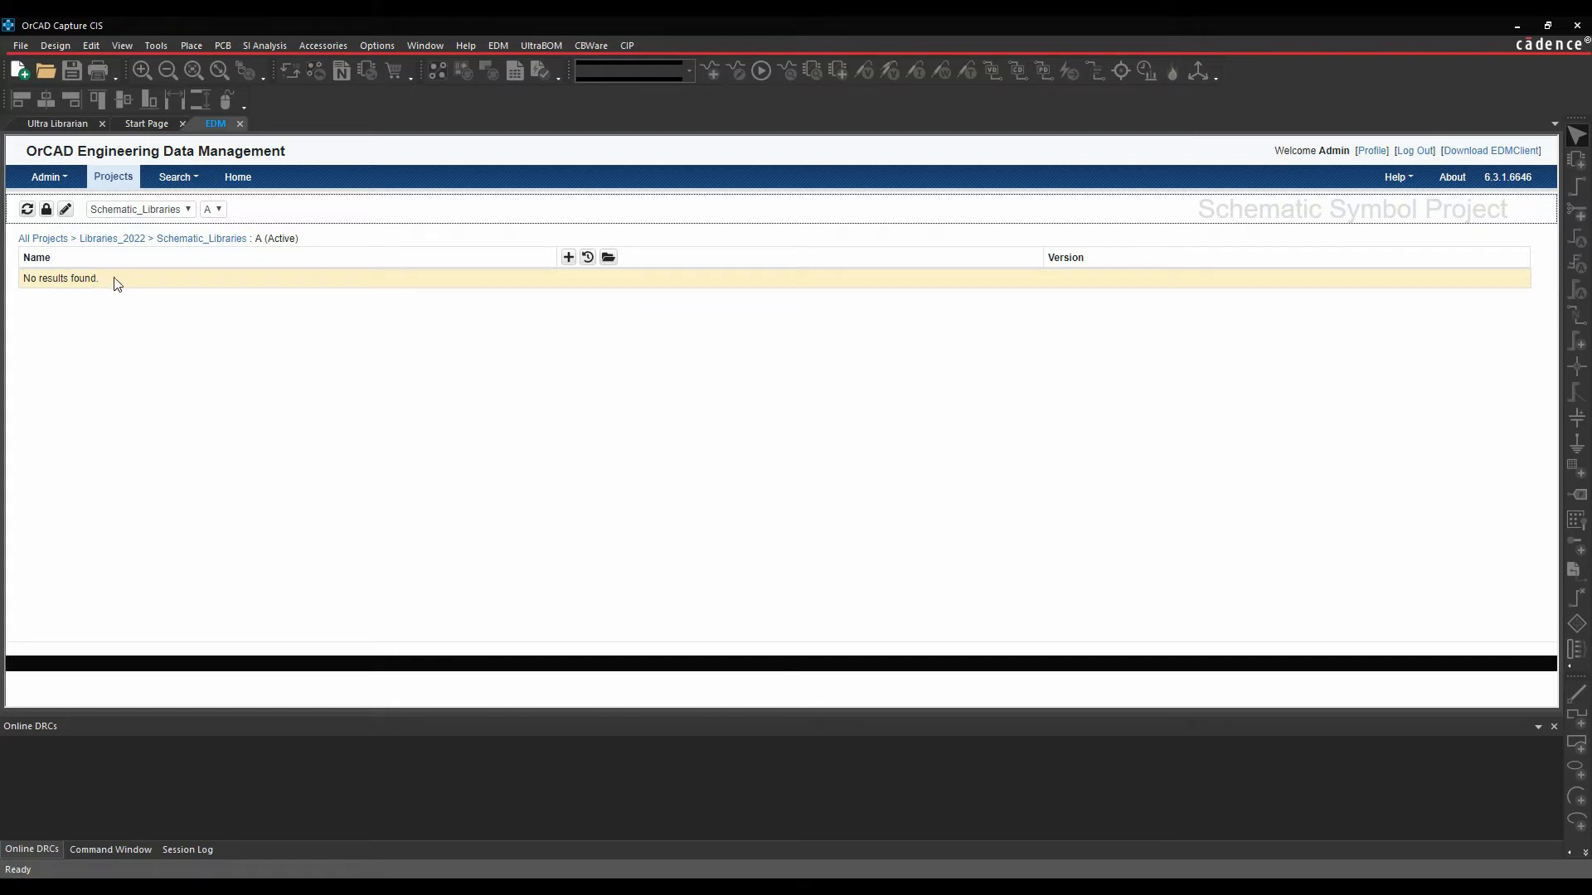
pyautogui.click(569, 259)
pyautogui.write('Resistors')
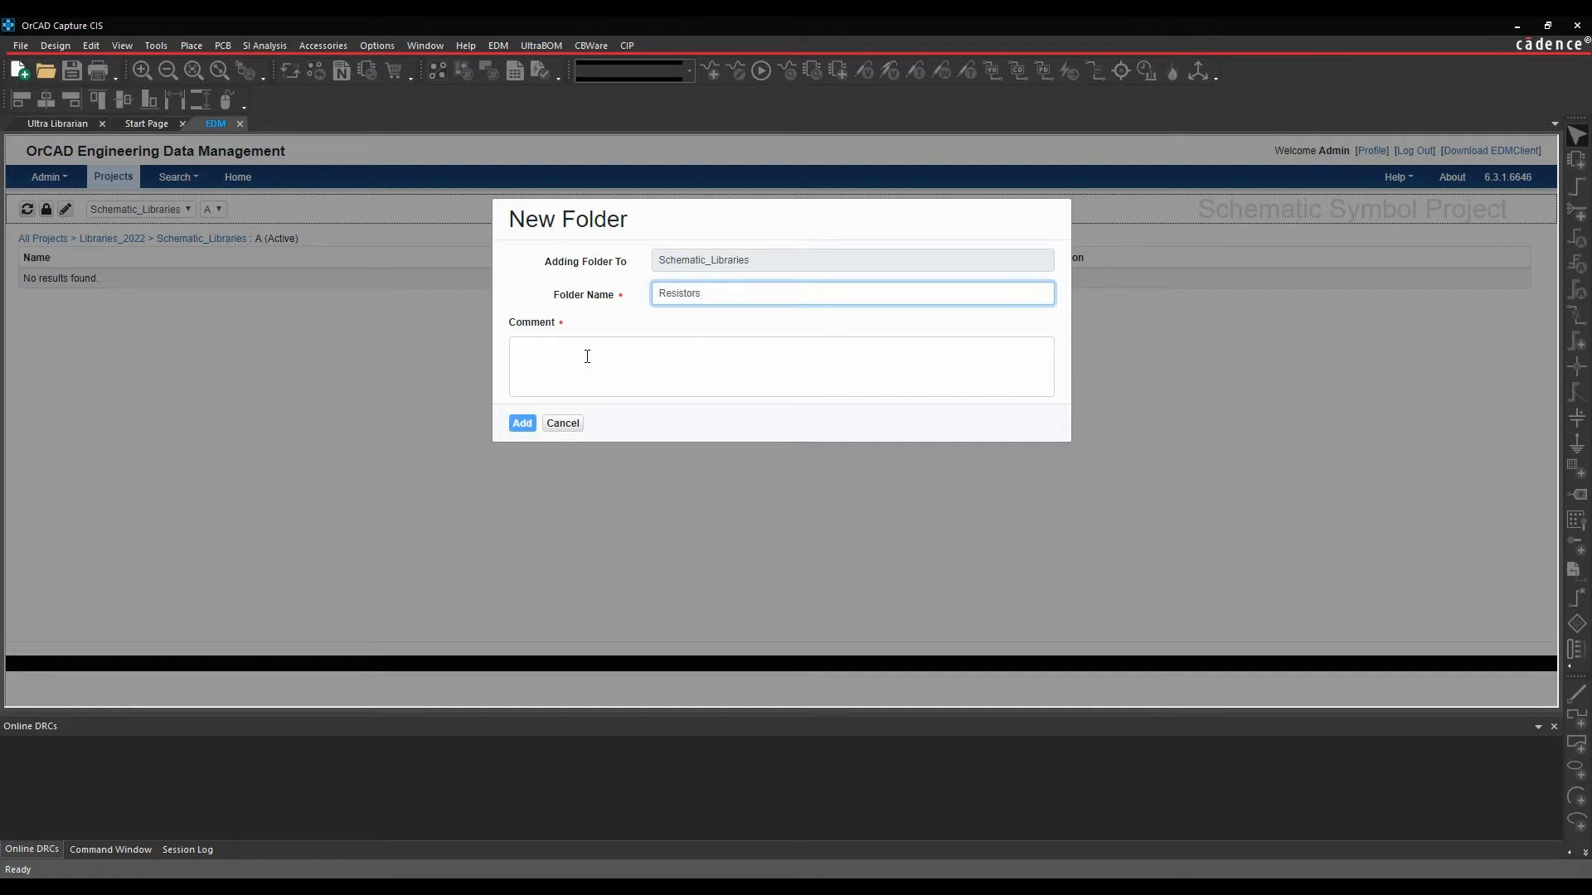
pyautogui.click(542, 353)
pyautogui.write('New')
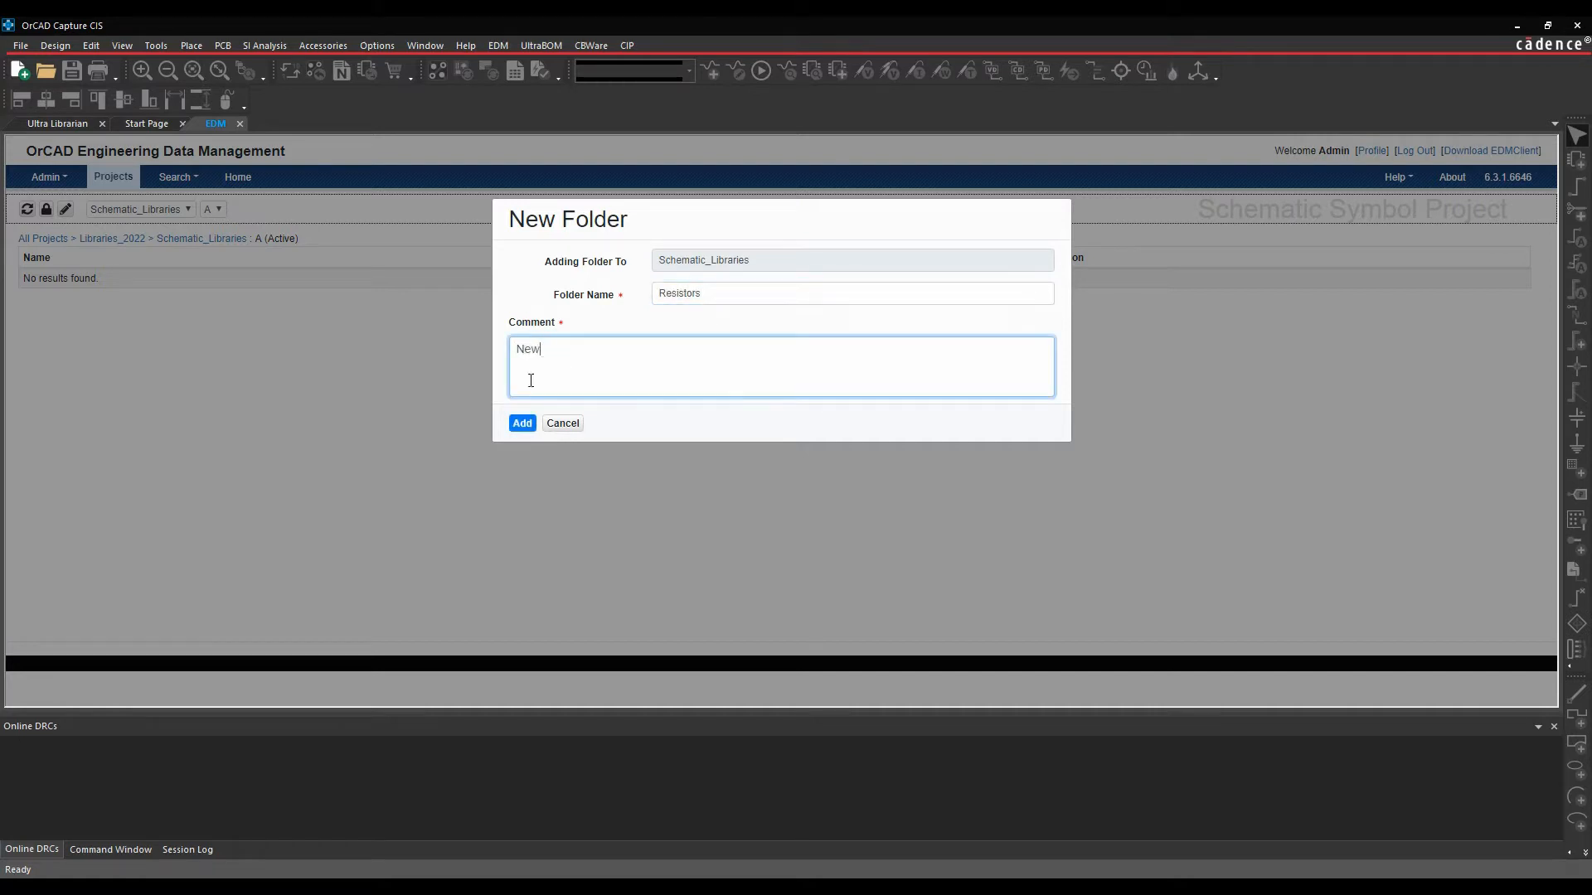
pyautogui.click(521, 432)
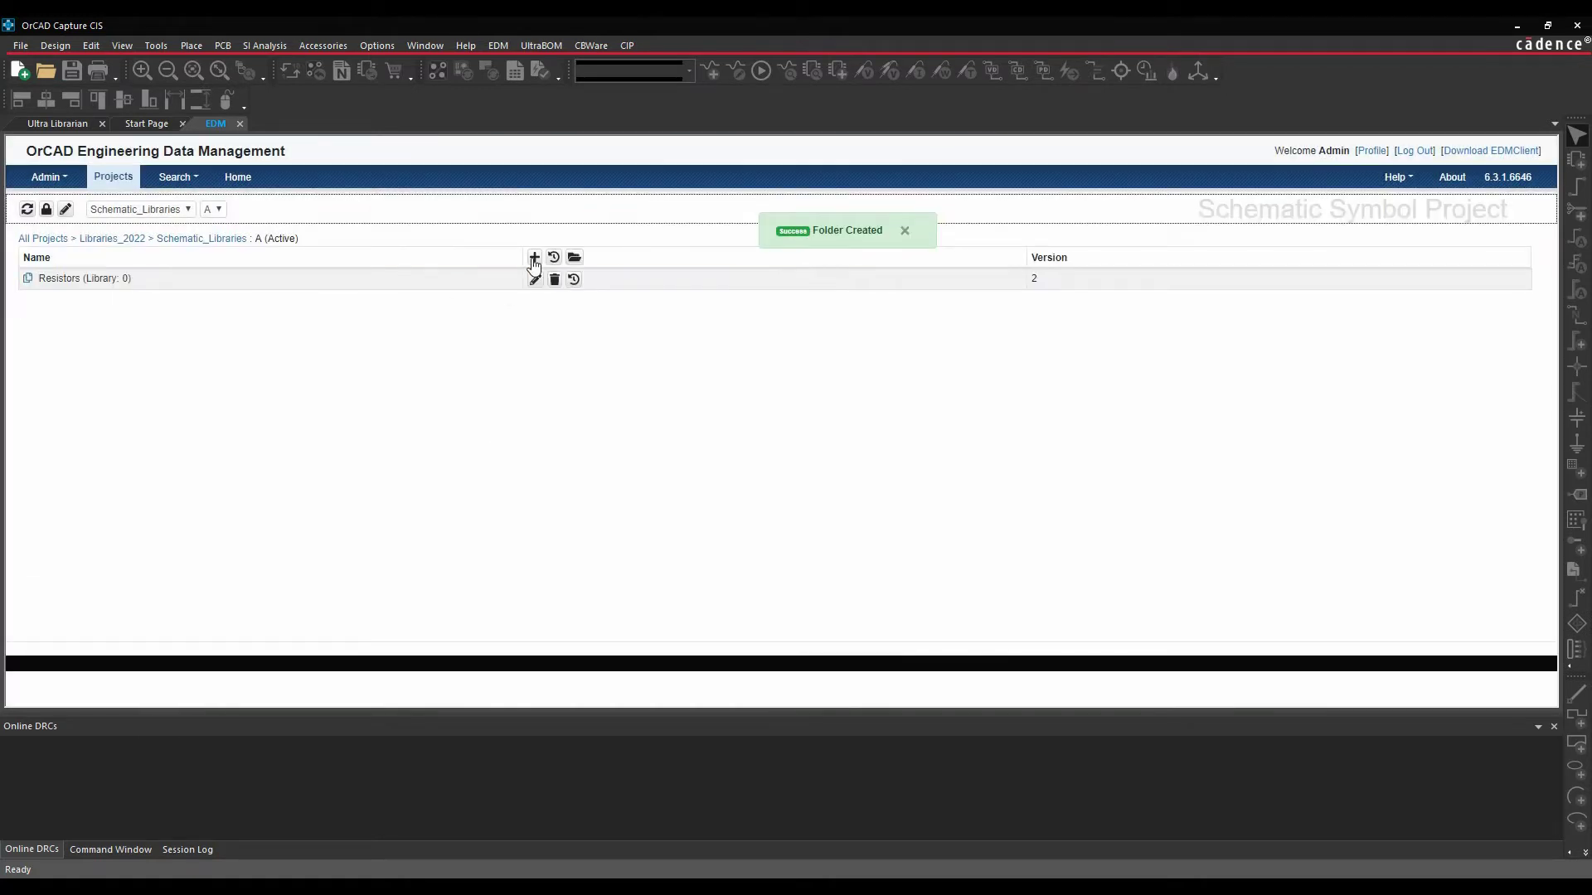
# - Add a Capacitors library folder with a comment as well
pyautogui.click(534, 258)
pyautogui.write('Capac')
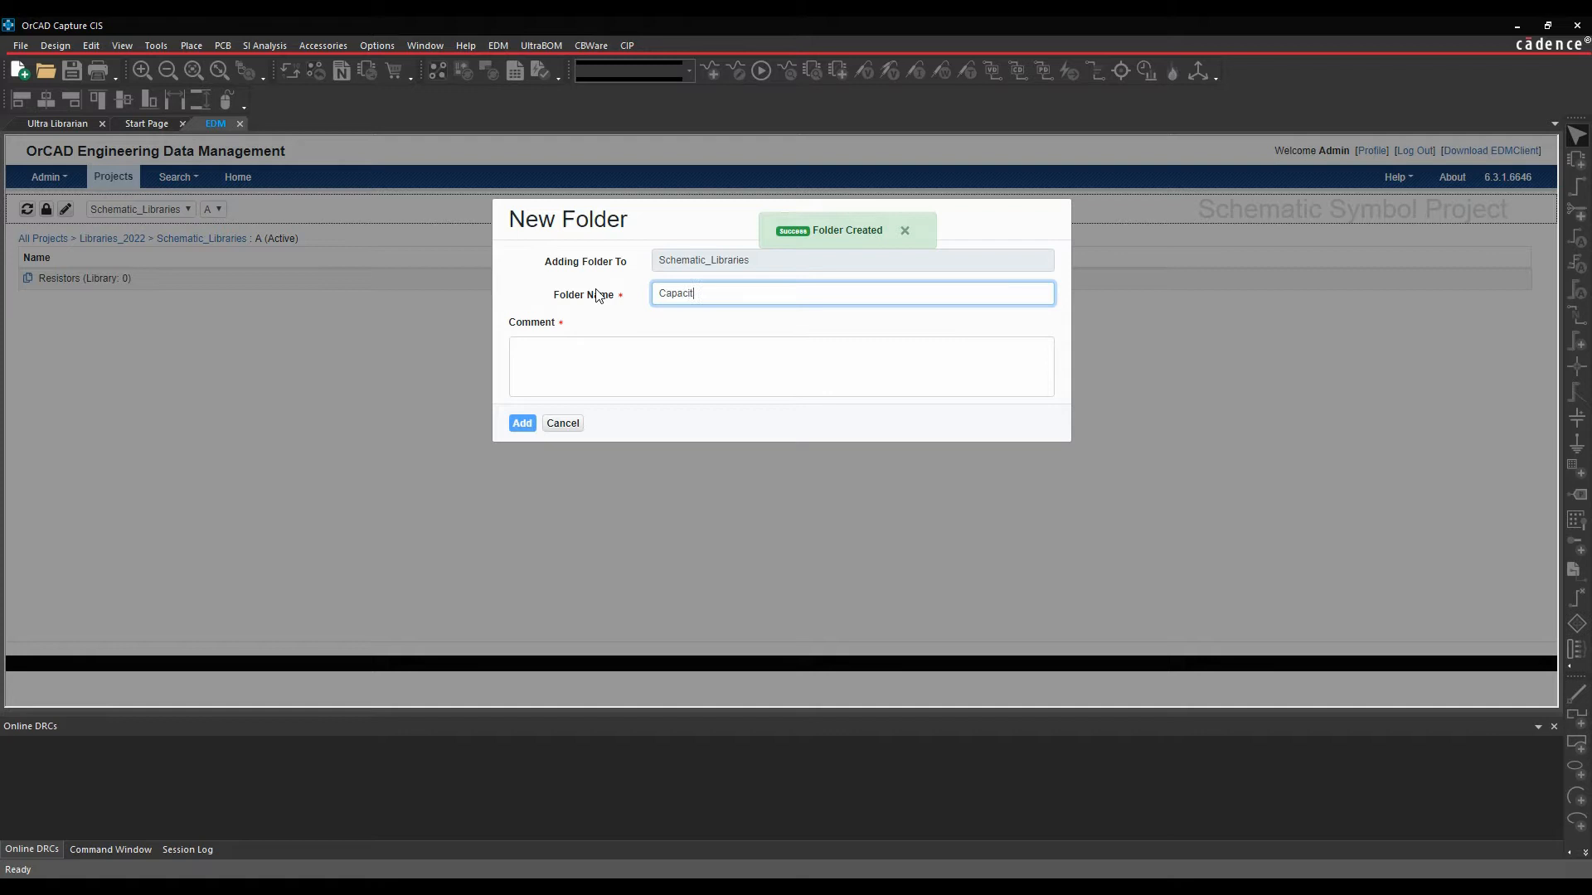
pyautogui.click(588, 345)
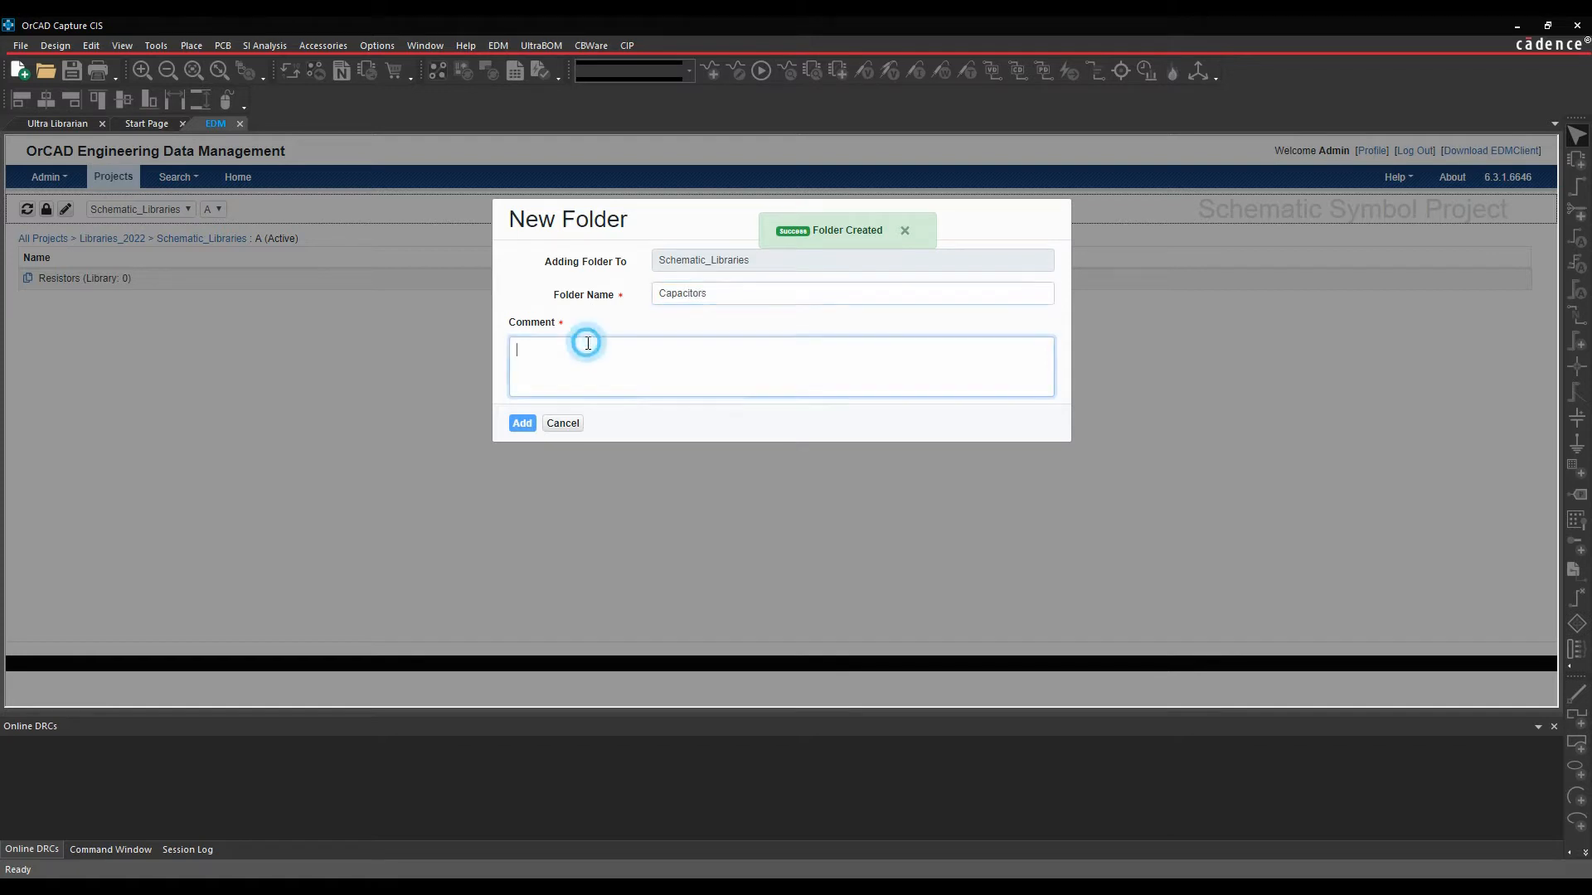
pyautogui.write('new')
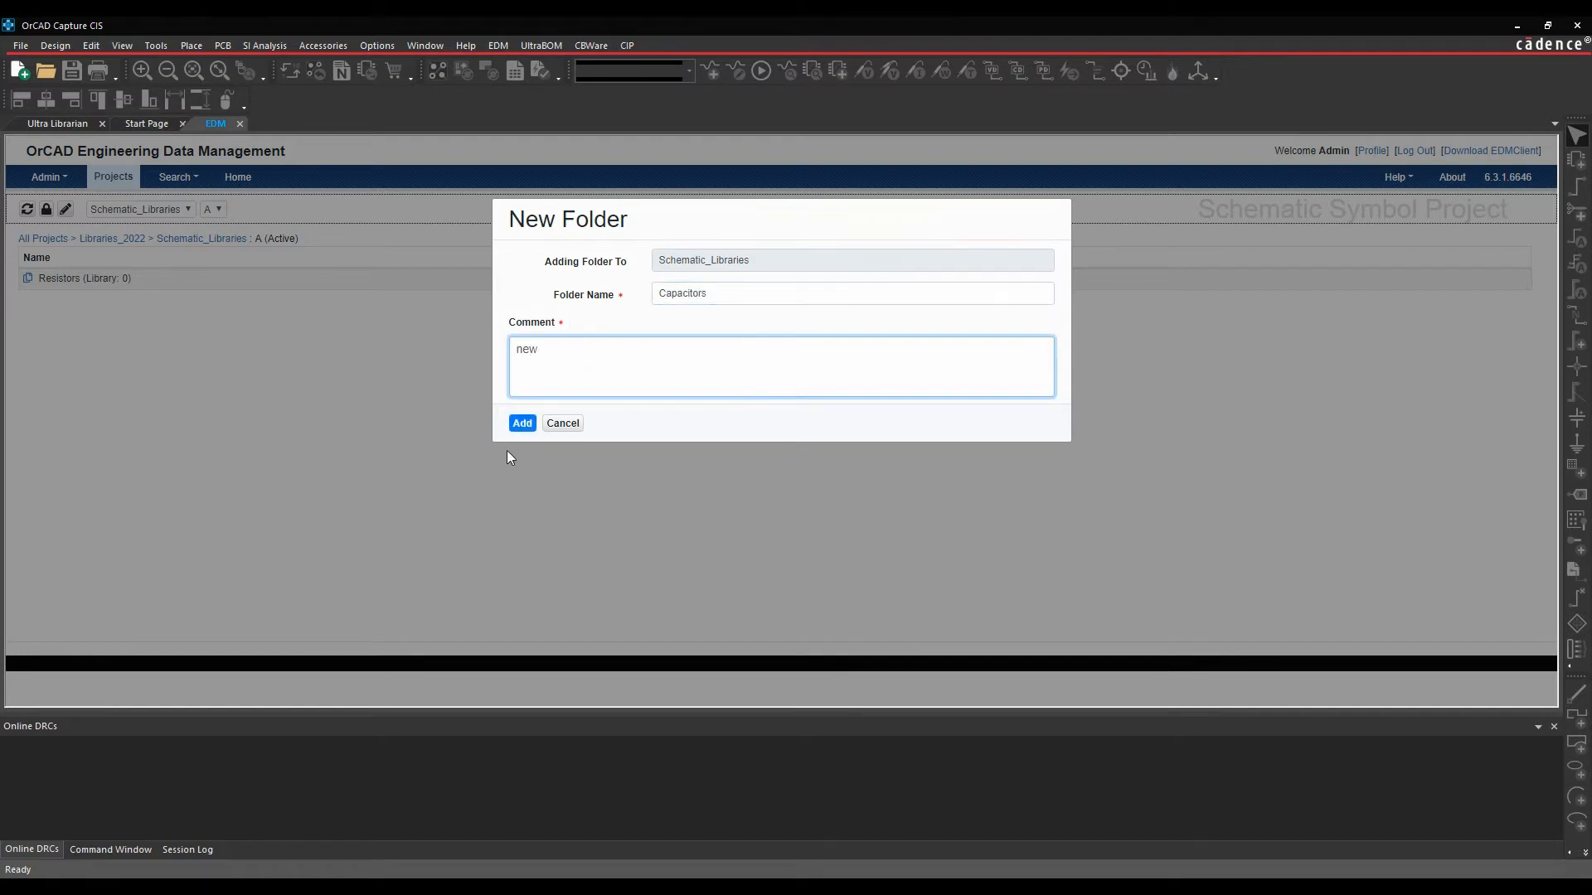
pyautogui.click(522, 424)
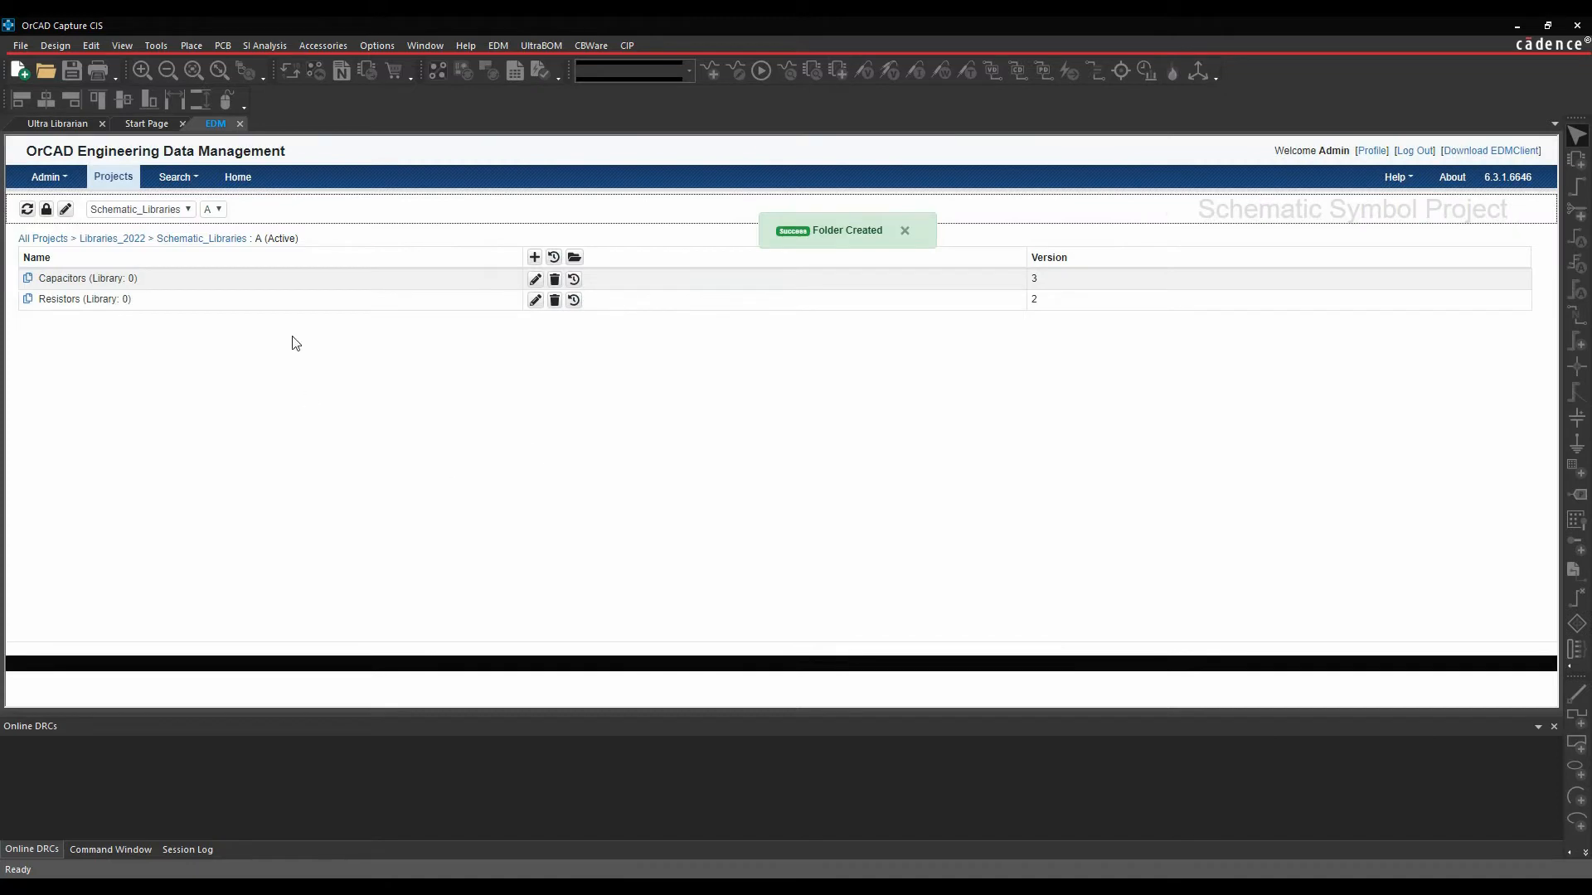
# - Choose D:\Library\my_symbols\CAPACITORS.OLB as the library to import into Capacitors
pyautogui.click(83, 281)
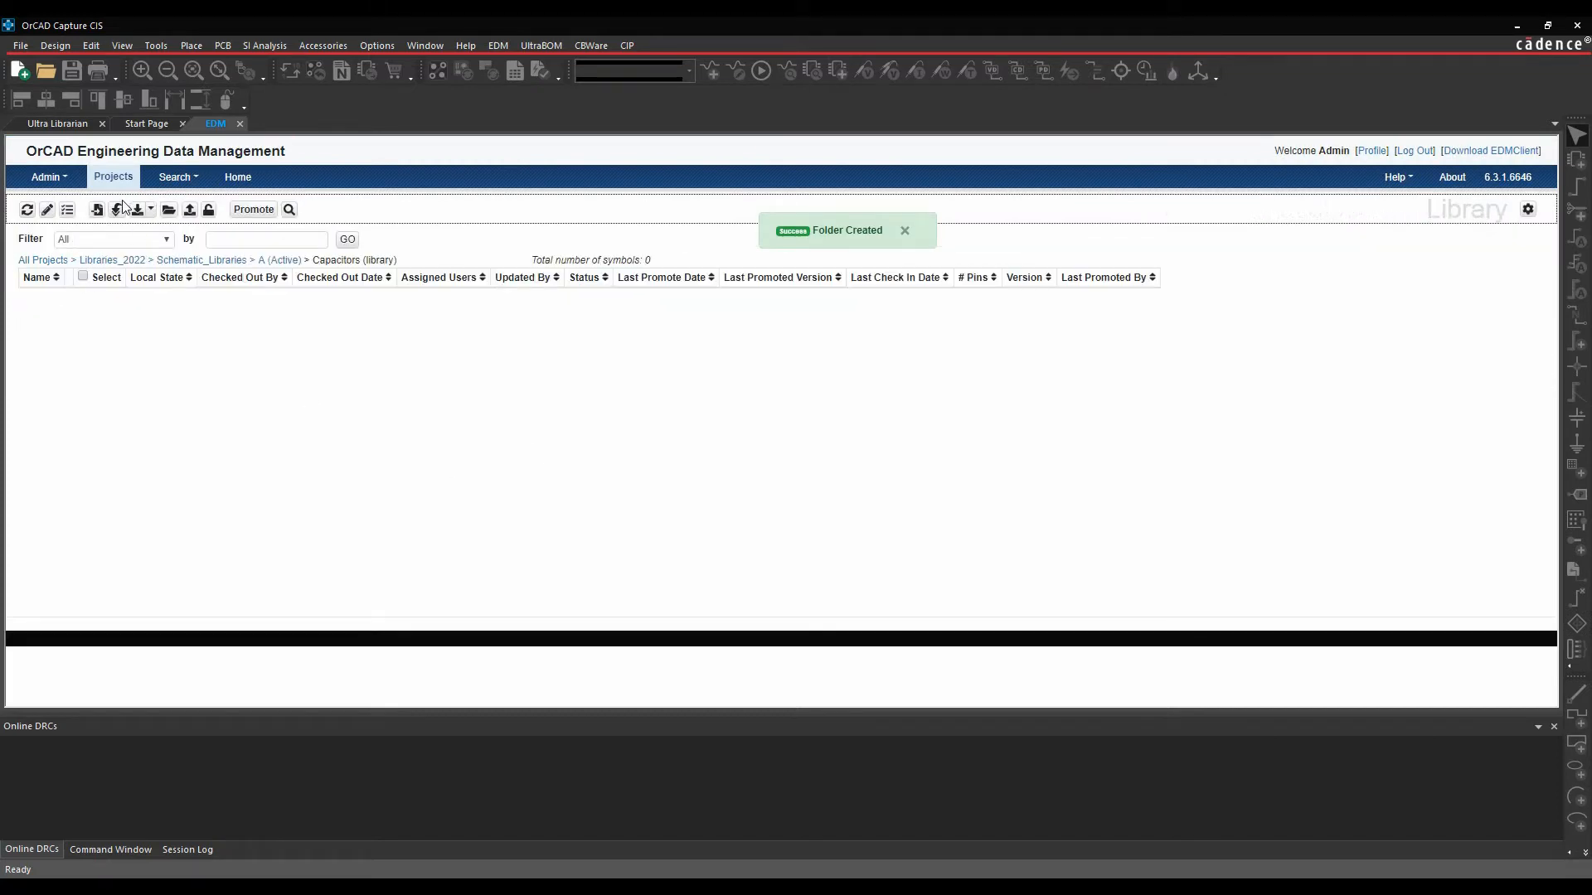
pyautogui.click(98, 210)
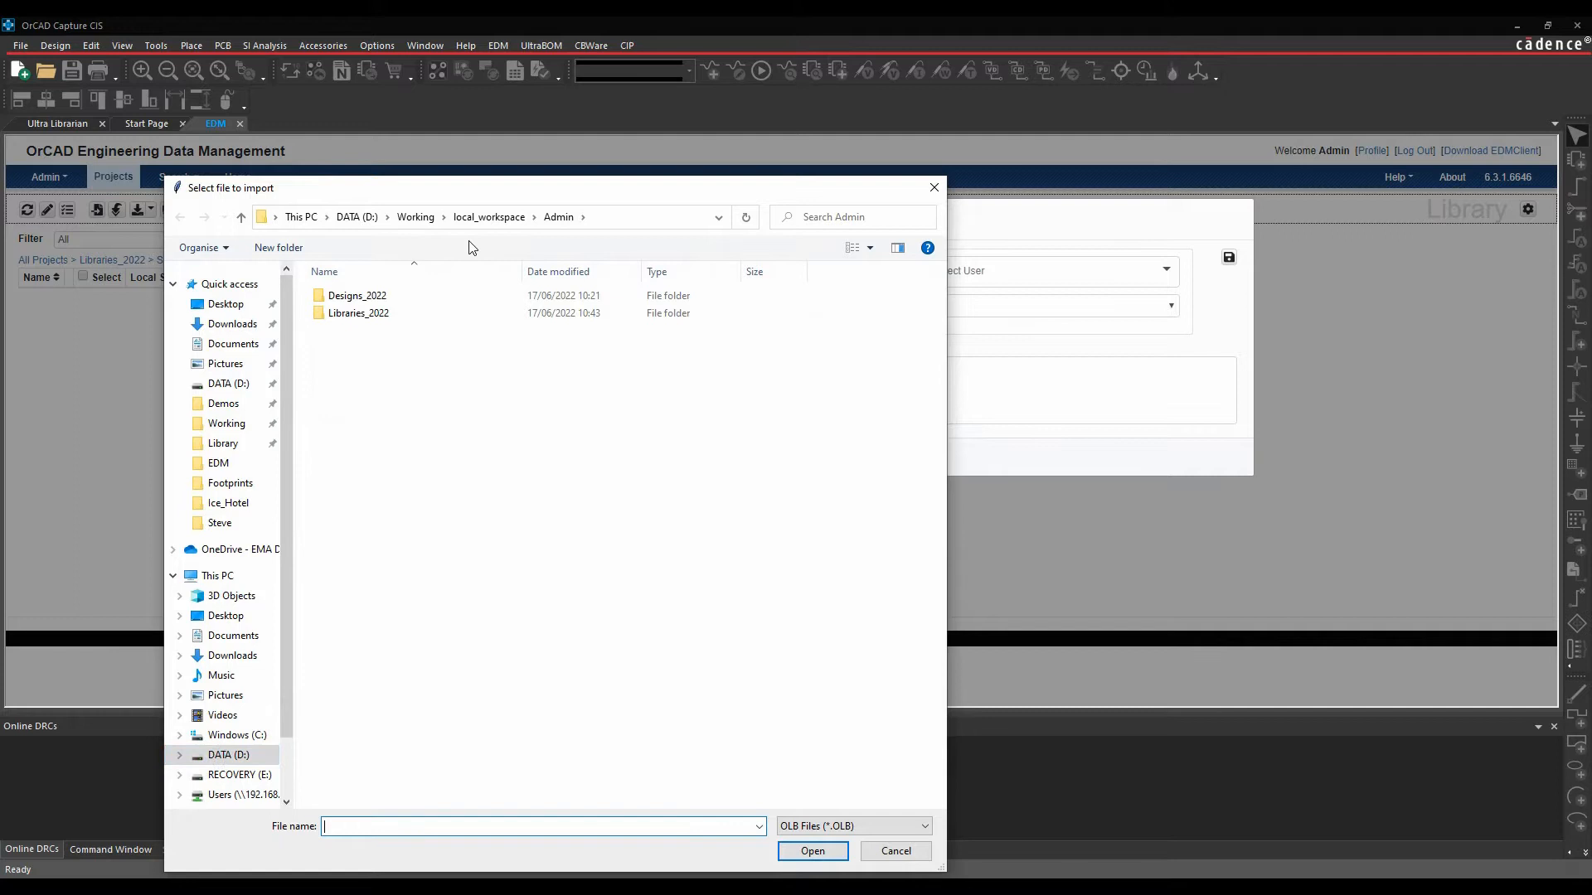
pyautogui.click(371, 218)
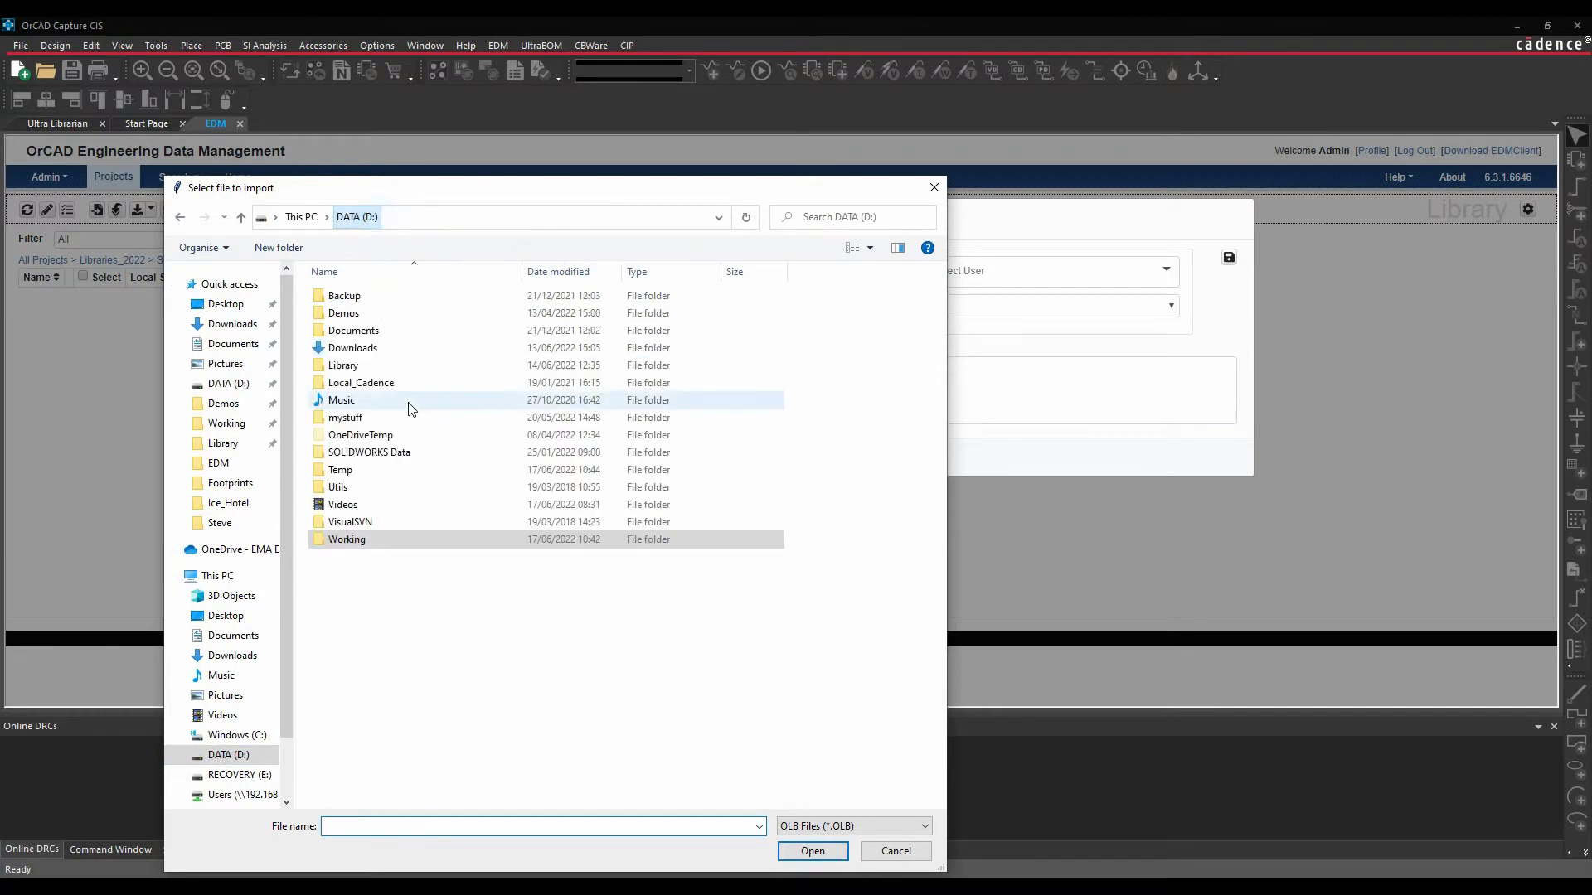
pyautogui.doubleClick(346, 364)
pyautogui.click(358, 365)
pyautogui.doubleClick(373, 368)
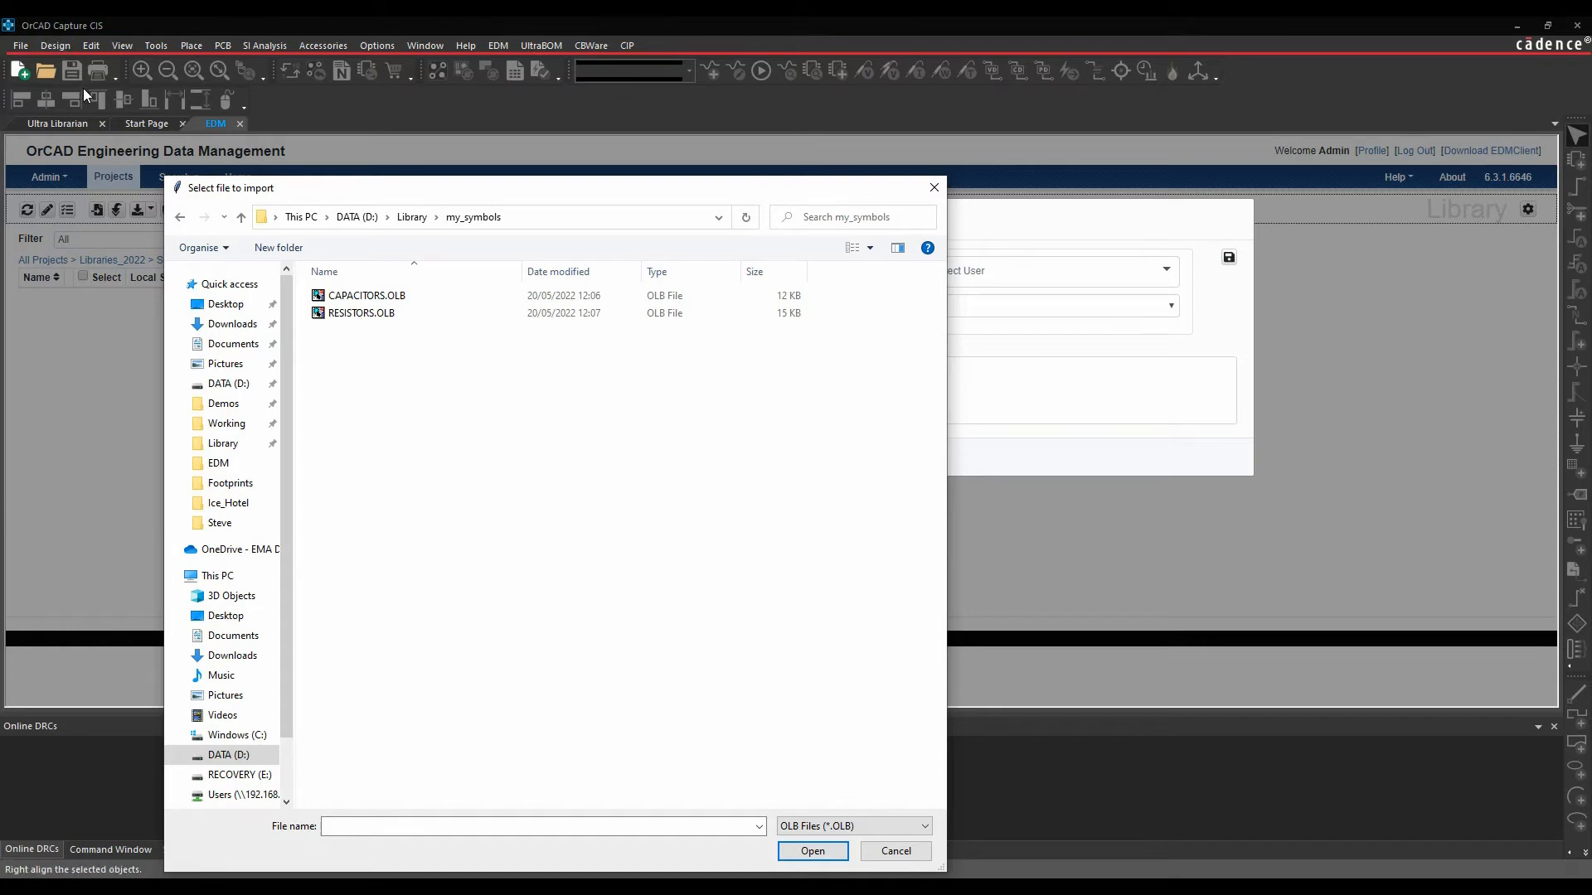
pyautogui.moveTo(372, 186)
pyautogui.mouseDown()
pyautogui.moveTo(825, 172)
pyautogui.moveTo(517, 124)
pyautogui.mouseUp()
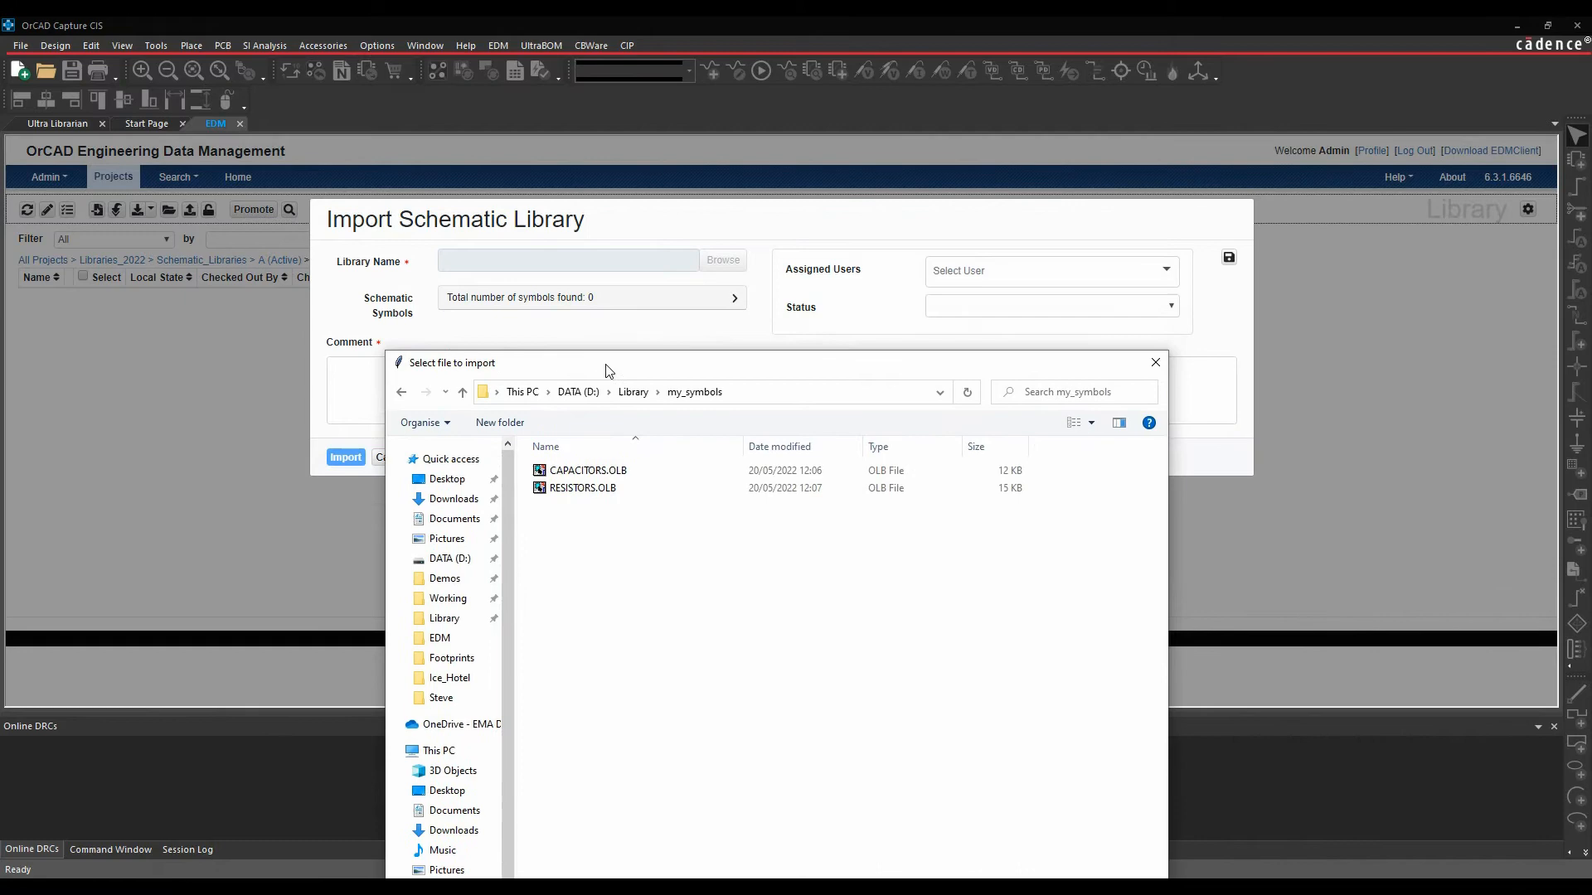
pyautogui.doubleClick(492, 231)
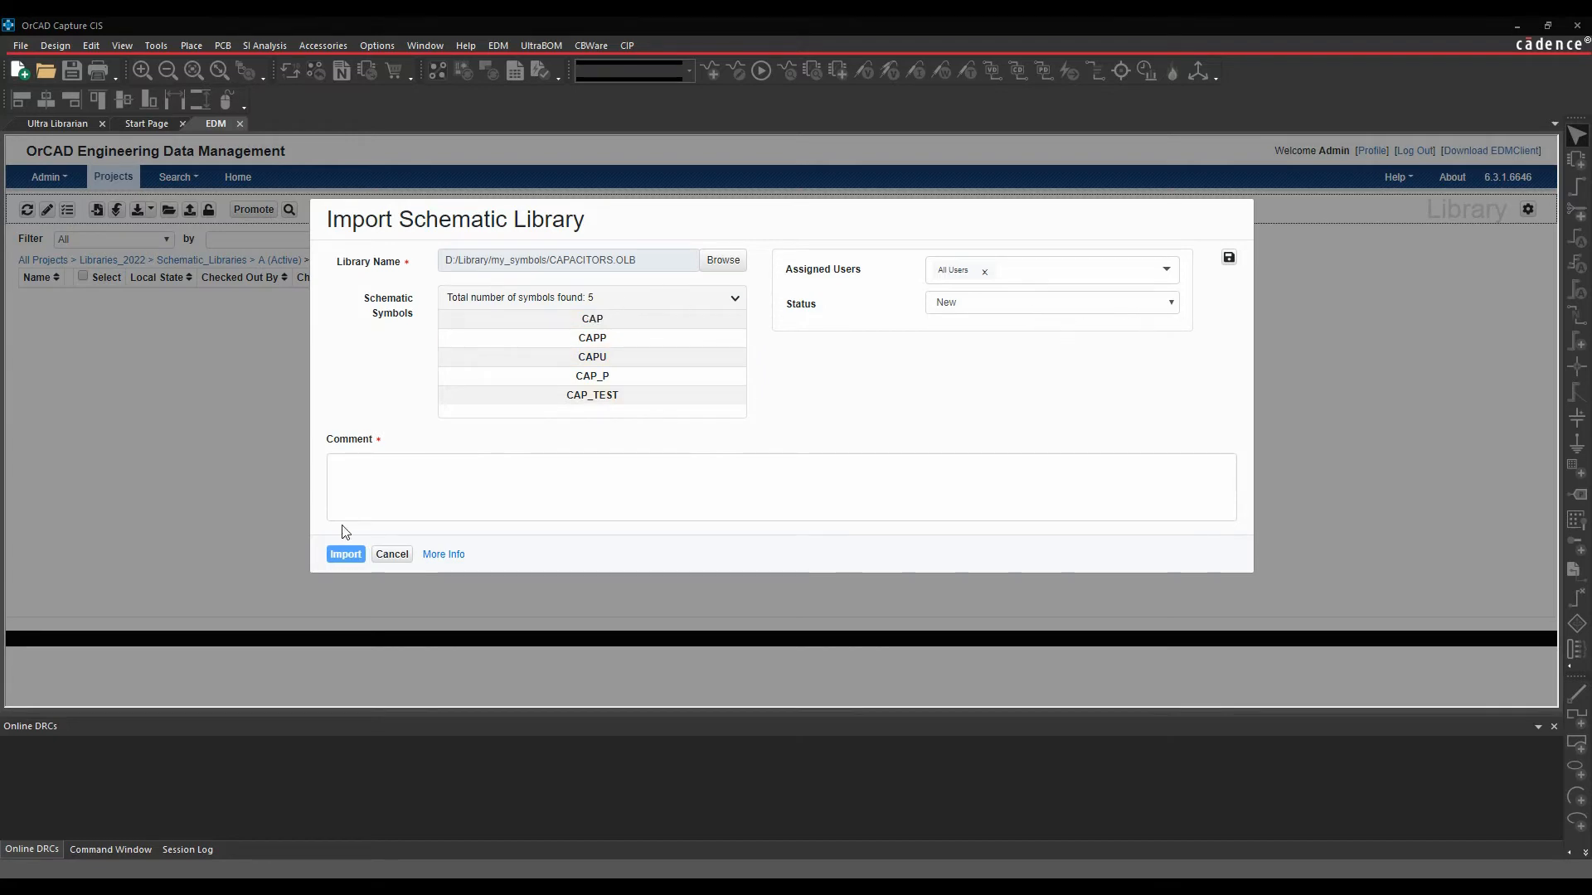
# - Add an import comment and import the five capacitor symbols
pyautogui.click(369, 475)
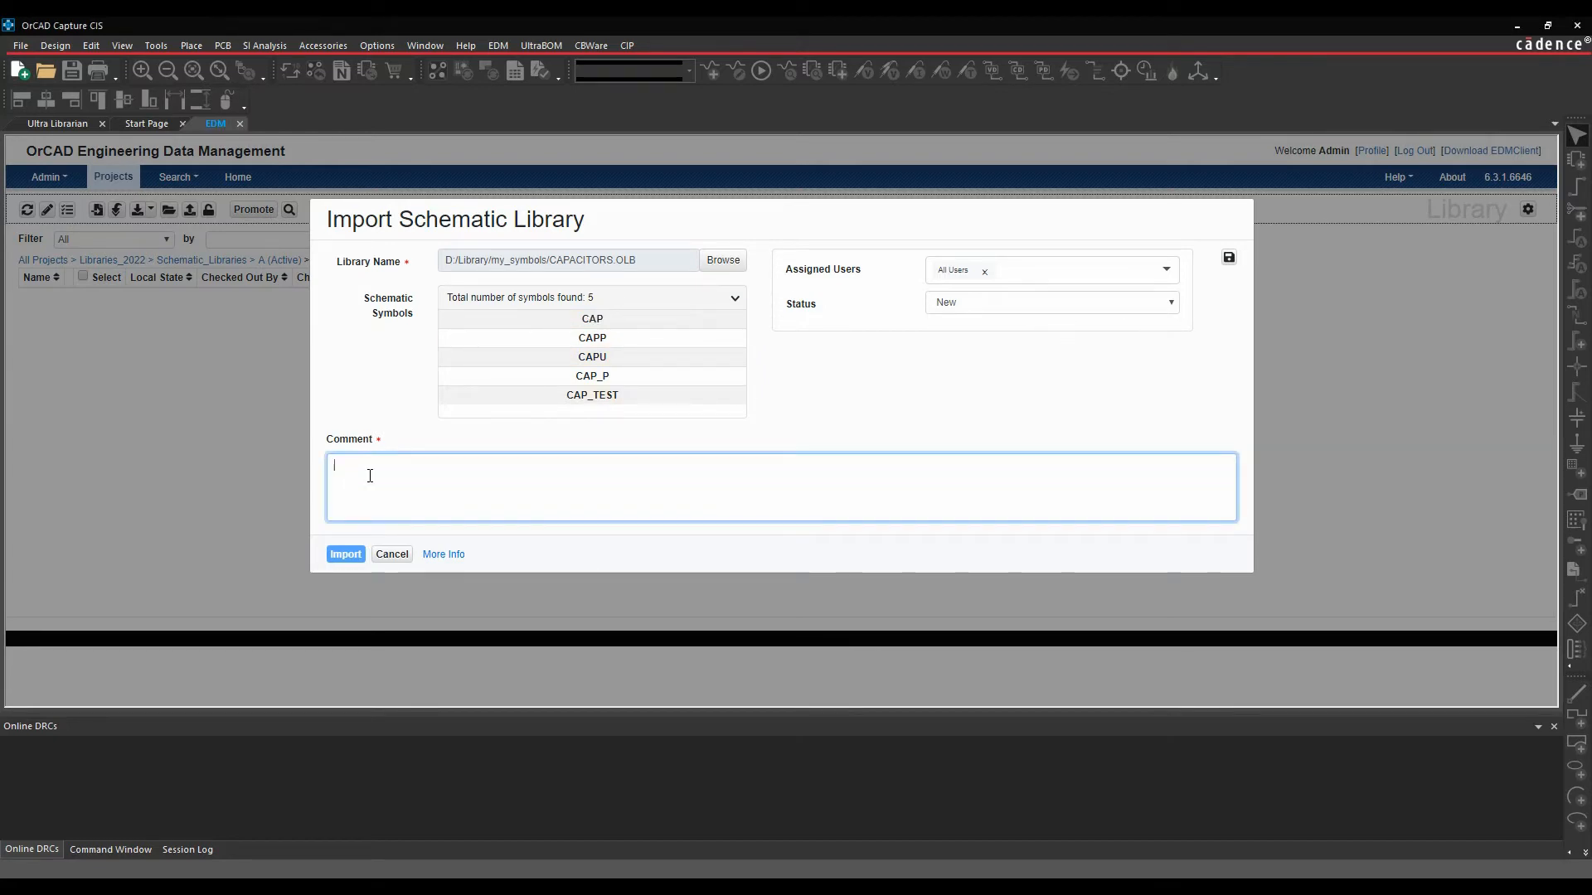
pyautogui.write('imported')
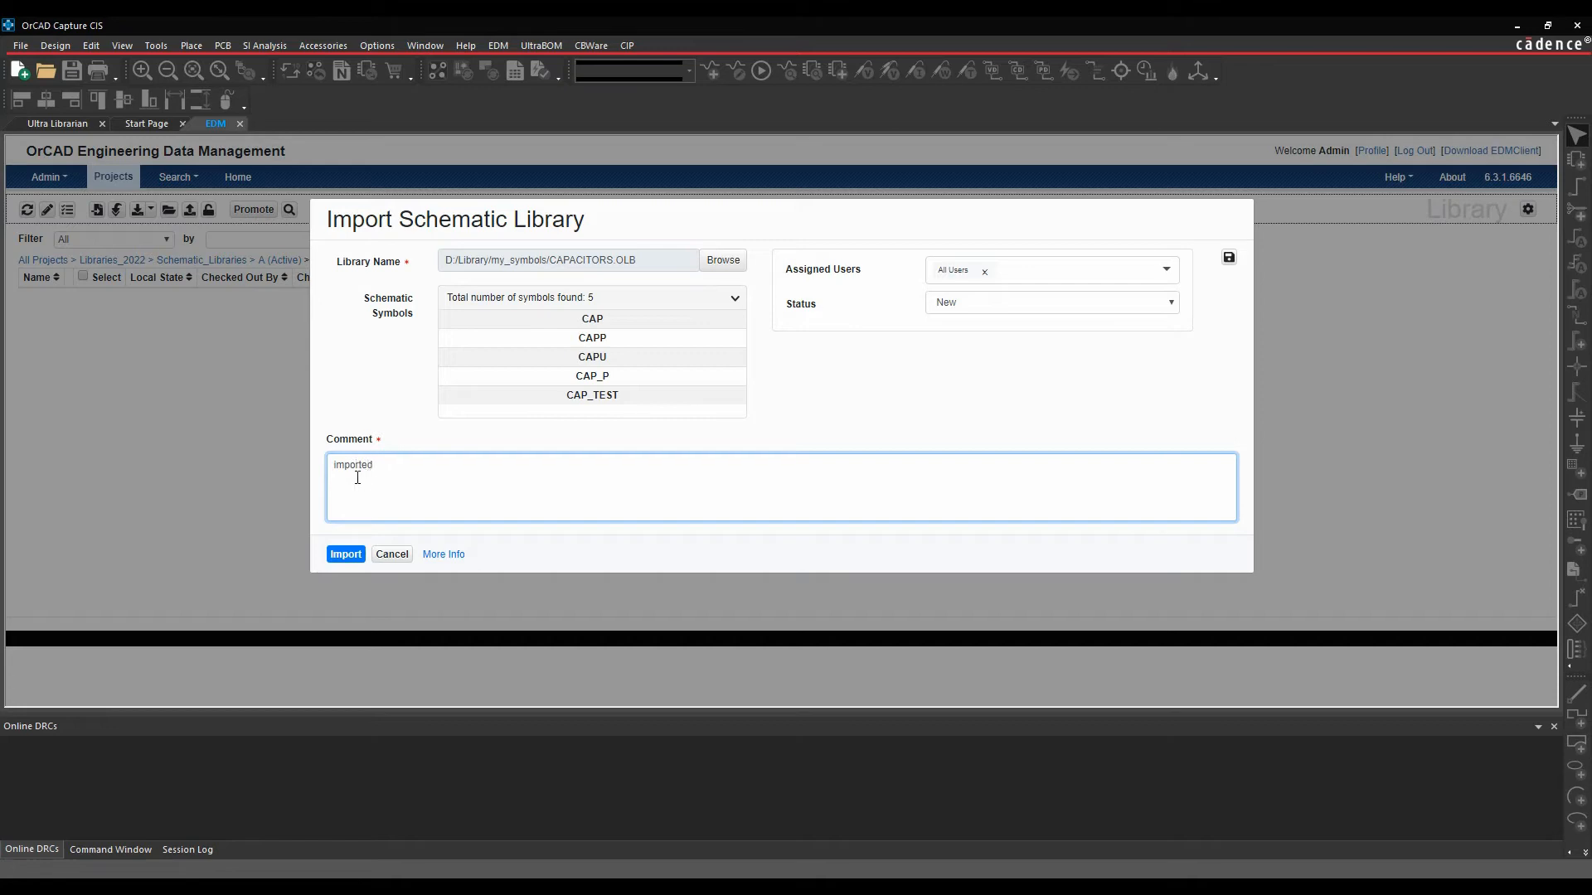
pyautogui.click(339, 553)
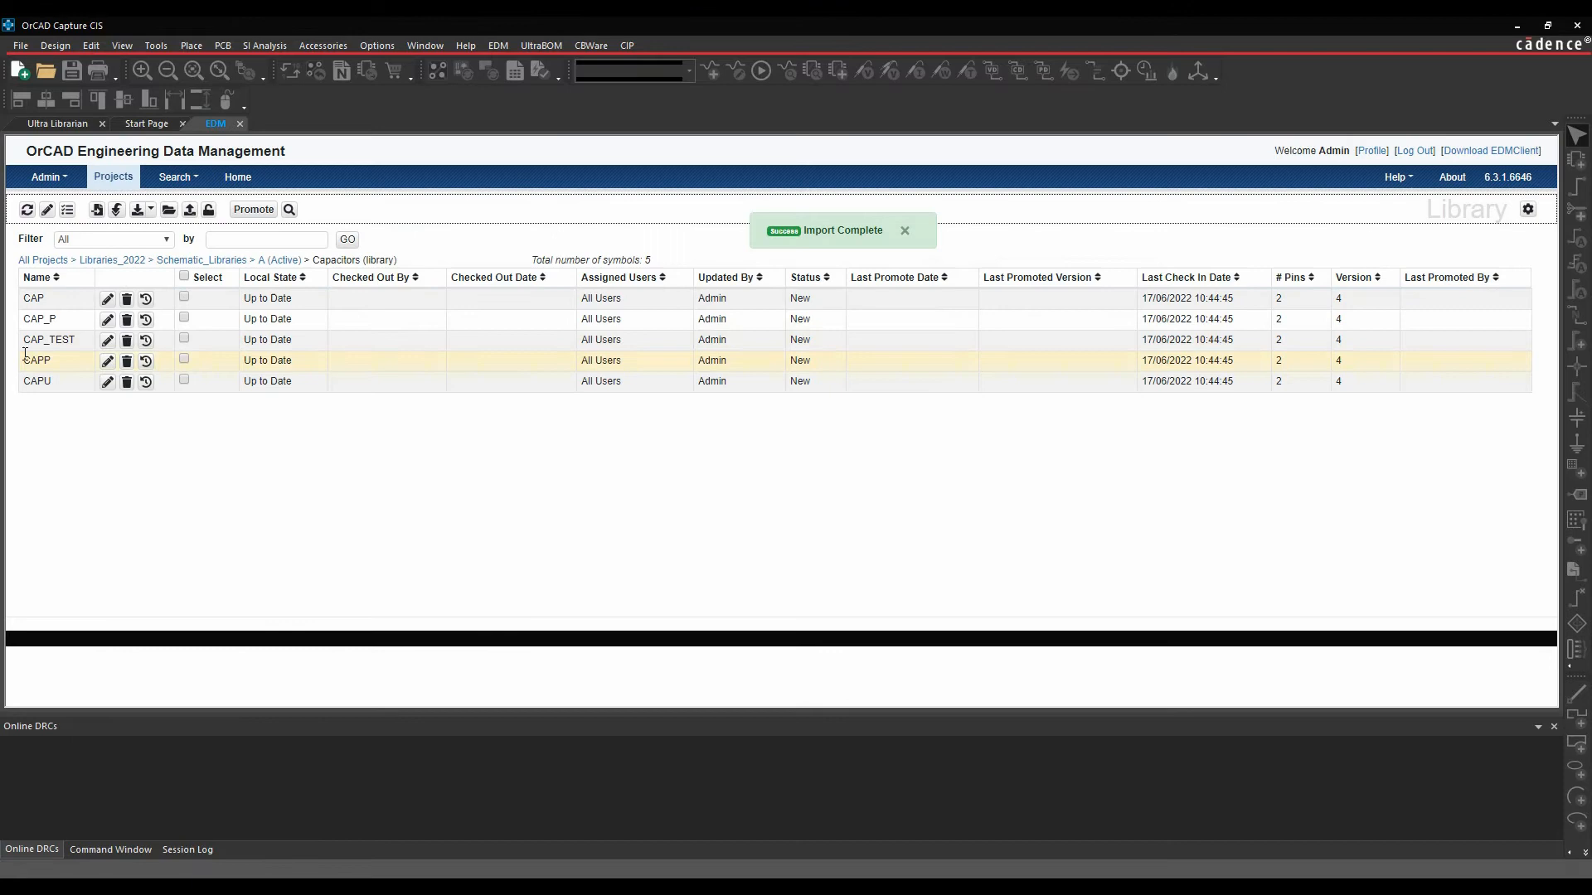
# - Go to the Resistors library in Schematic_Libraries revision A and start an import
pyautogui.click(193, 260)
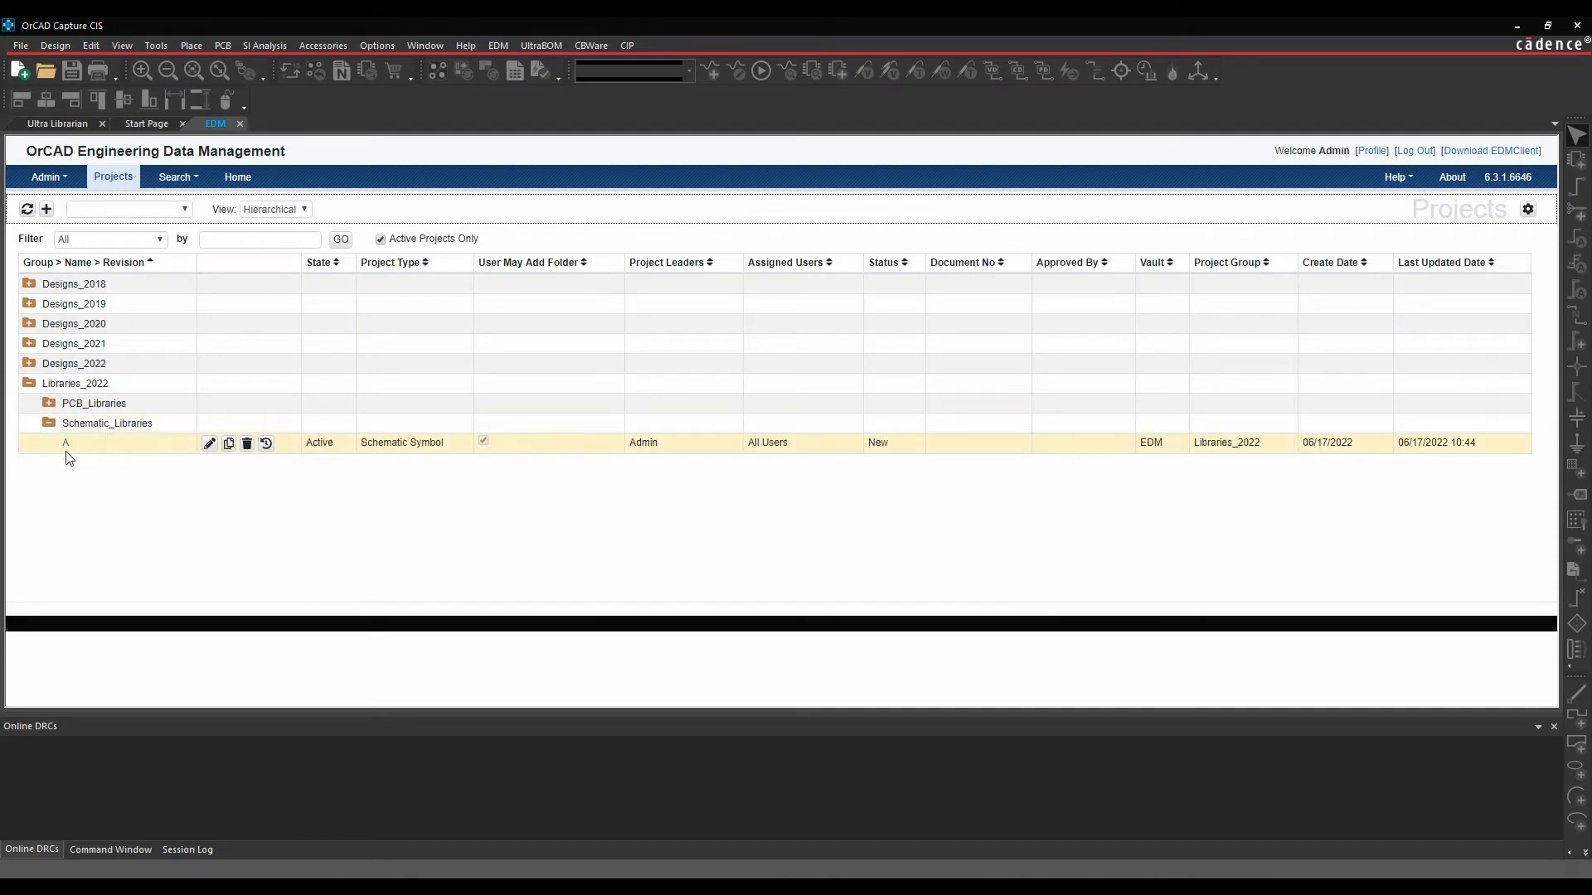
pyautogui.click(65, 443)
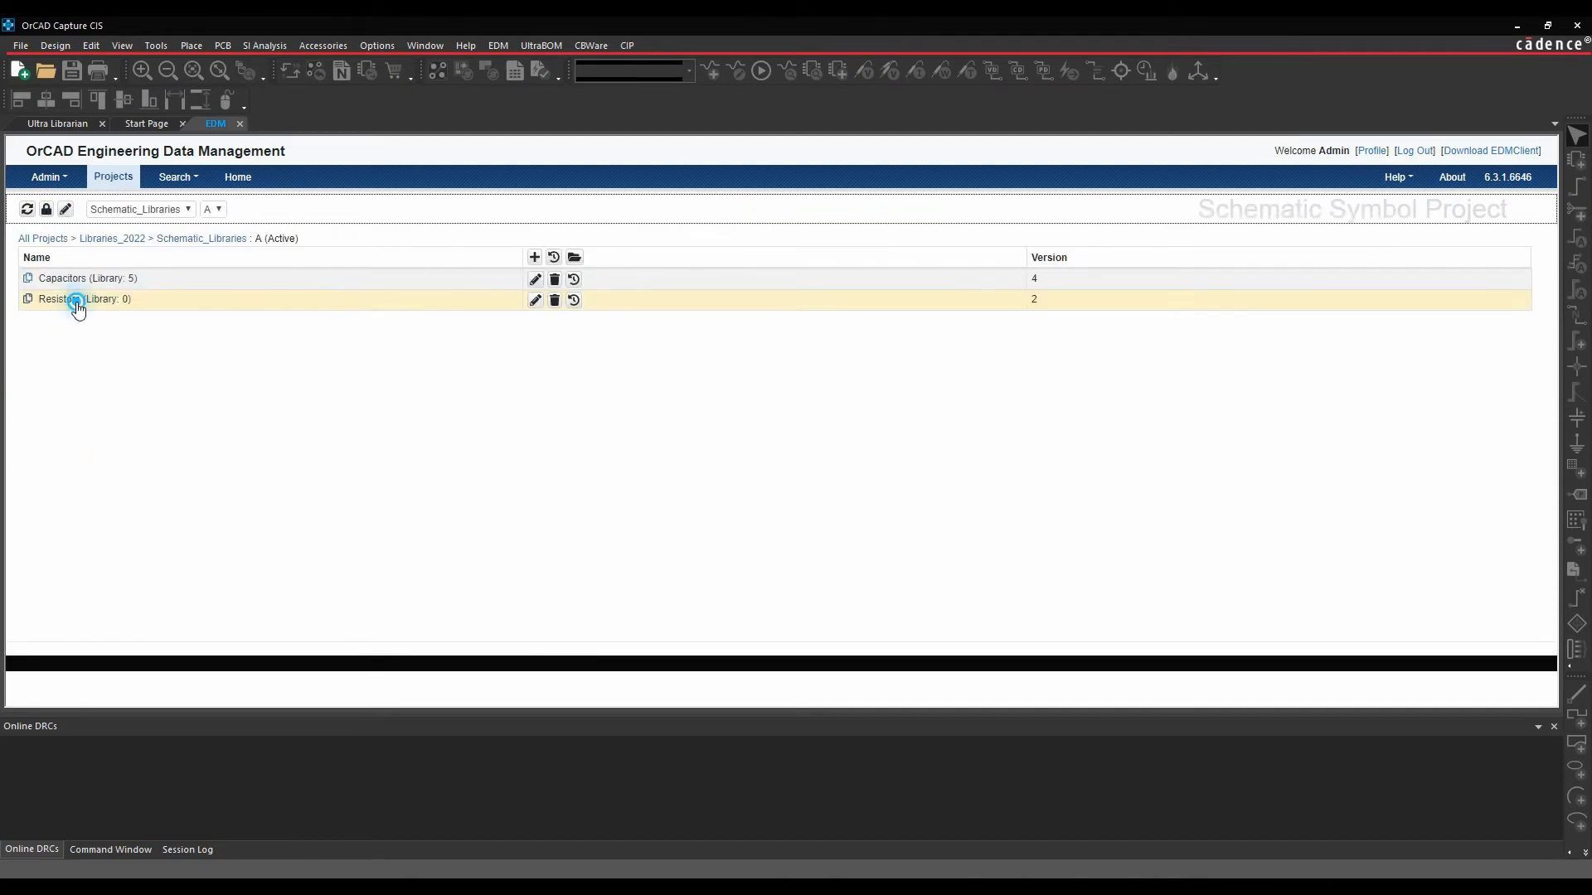
pyautogui.click(65, 301)
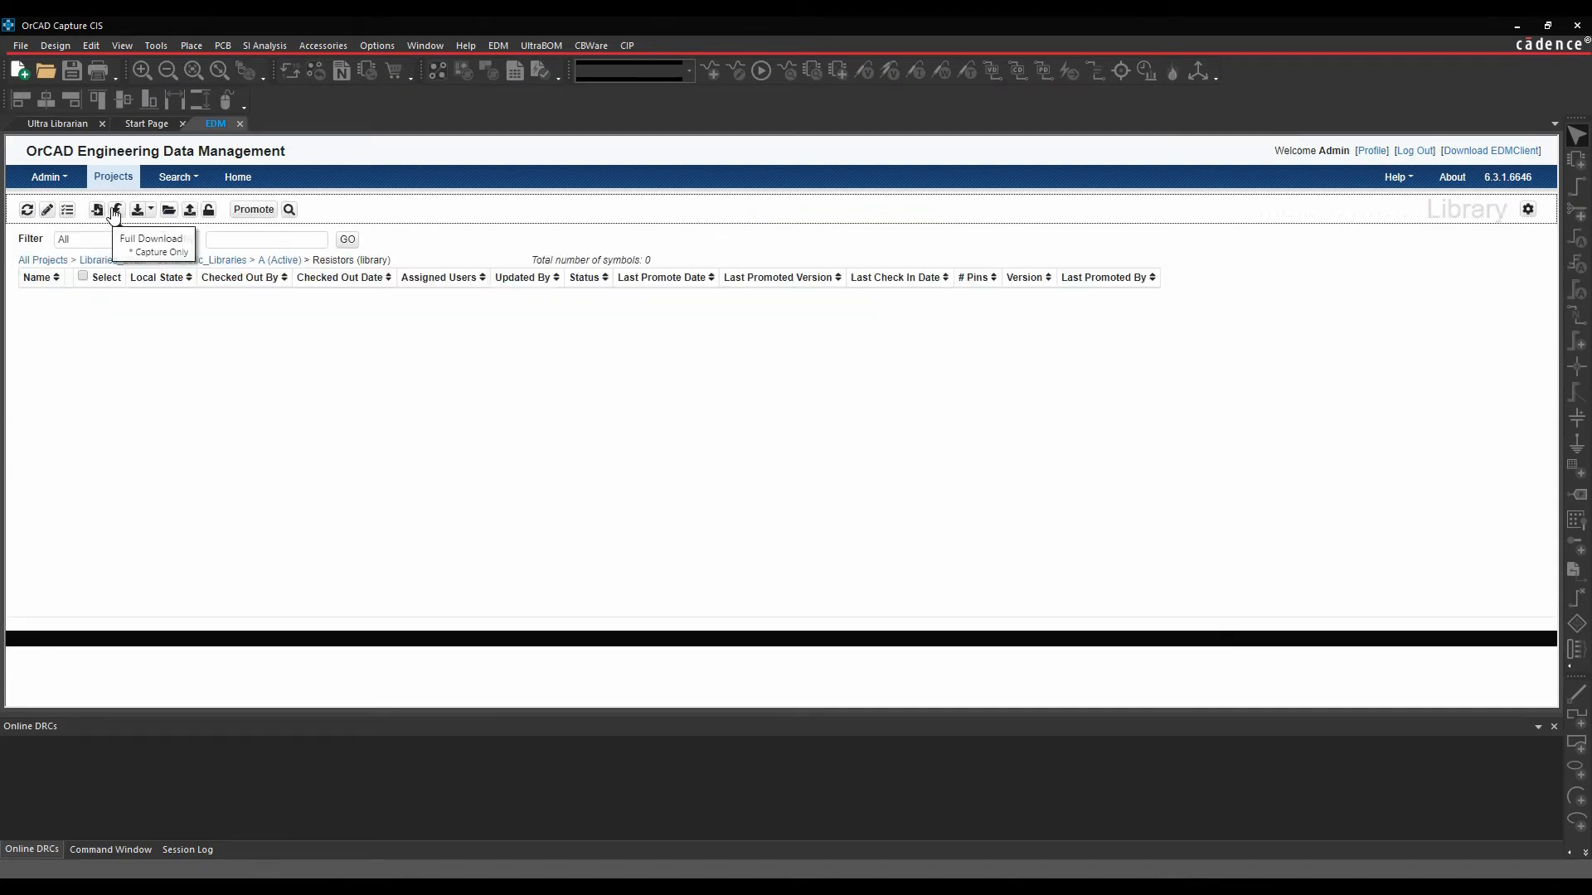
pyautogui.click(98, 207)
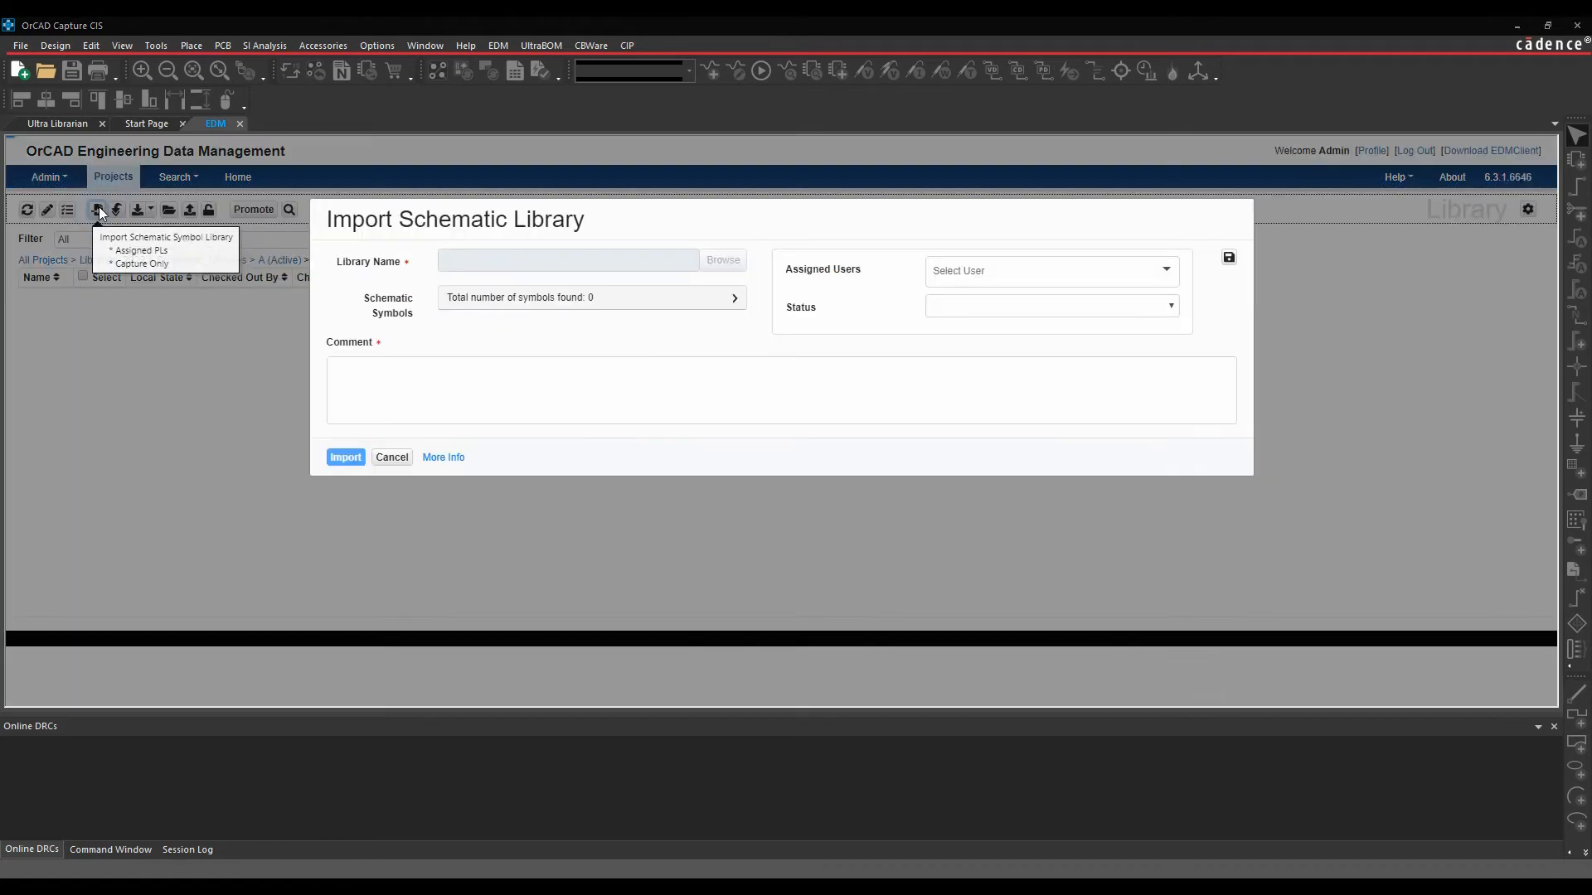
# - Import RESISTORS.OLB with the comment 'imported', adding five resistor symbols
pyautogui.click(709, 258)
pyautogui.doubleClick(485, 249)
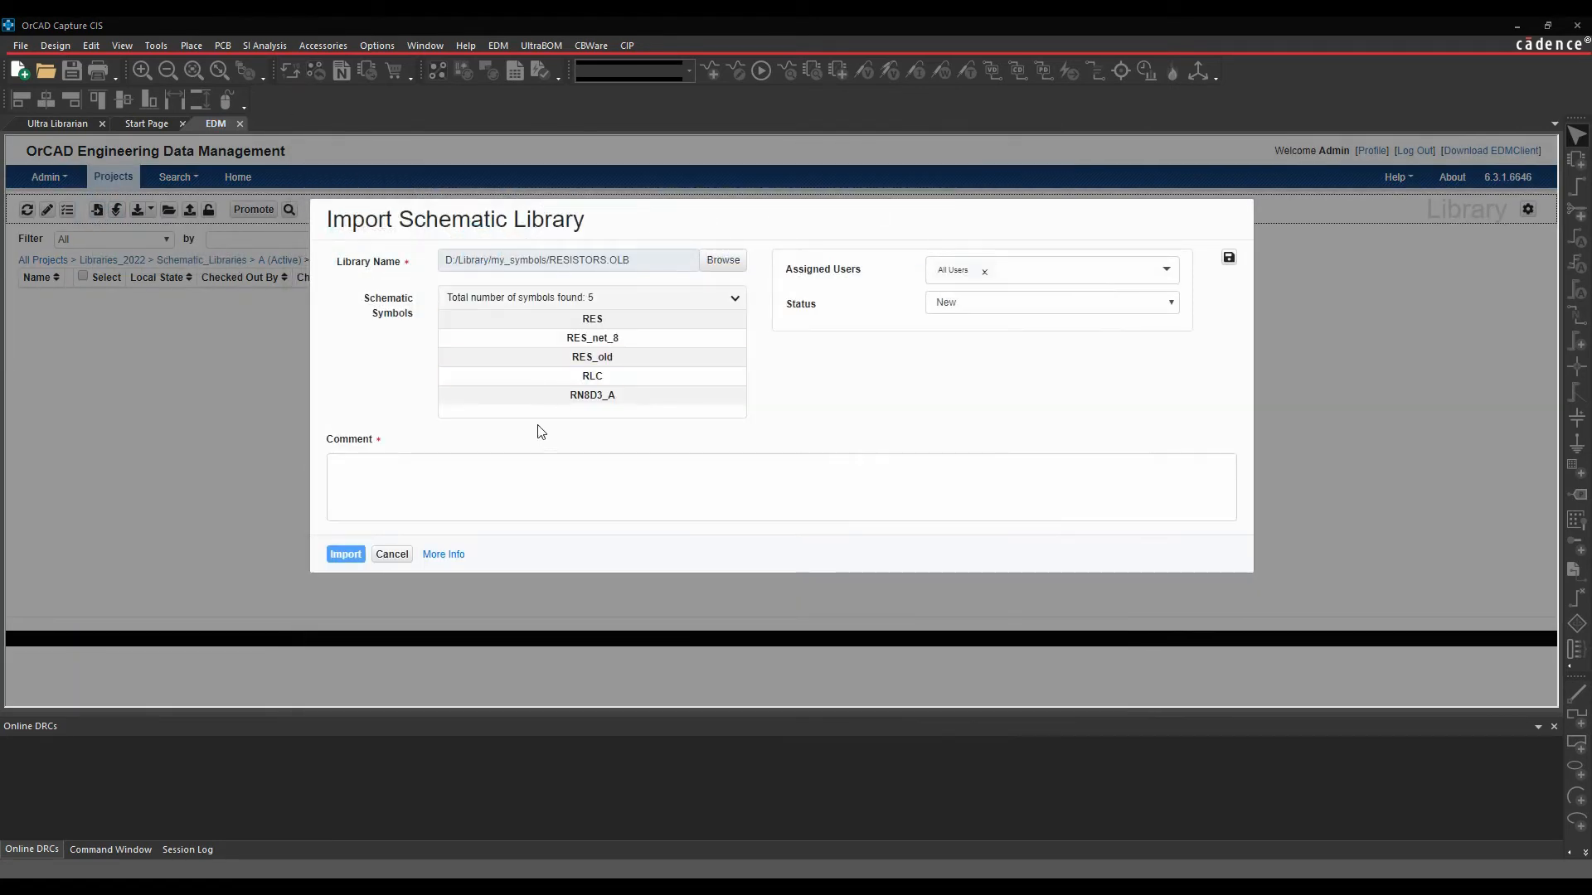
pyautogui.click(387, 462)
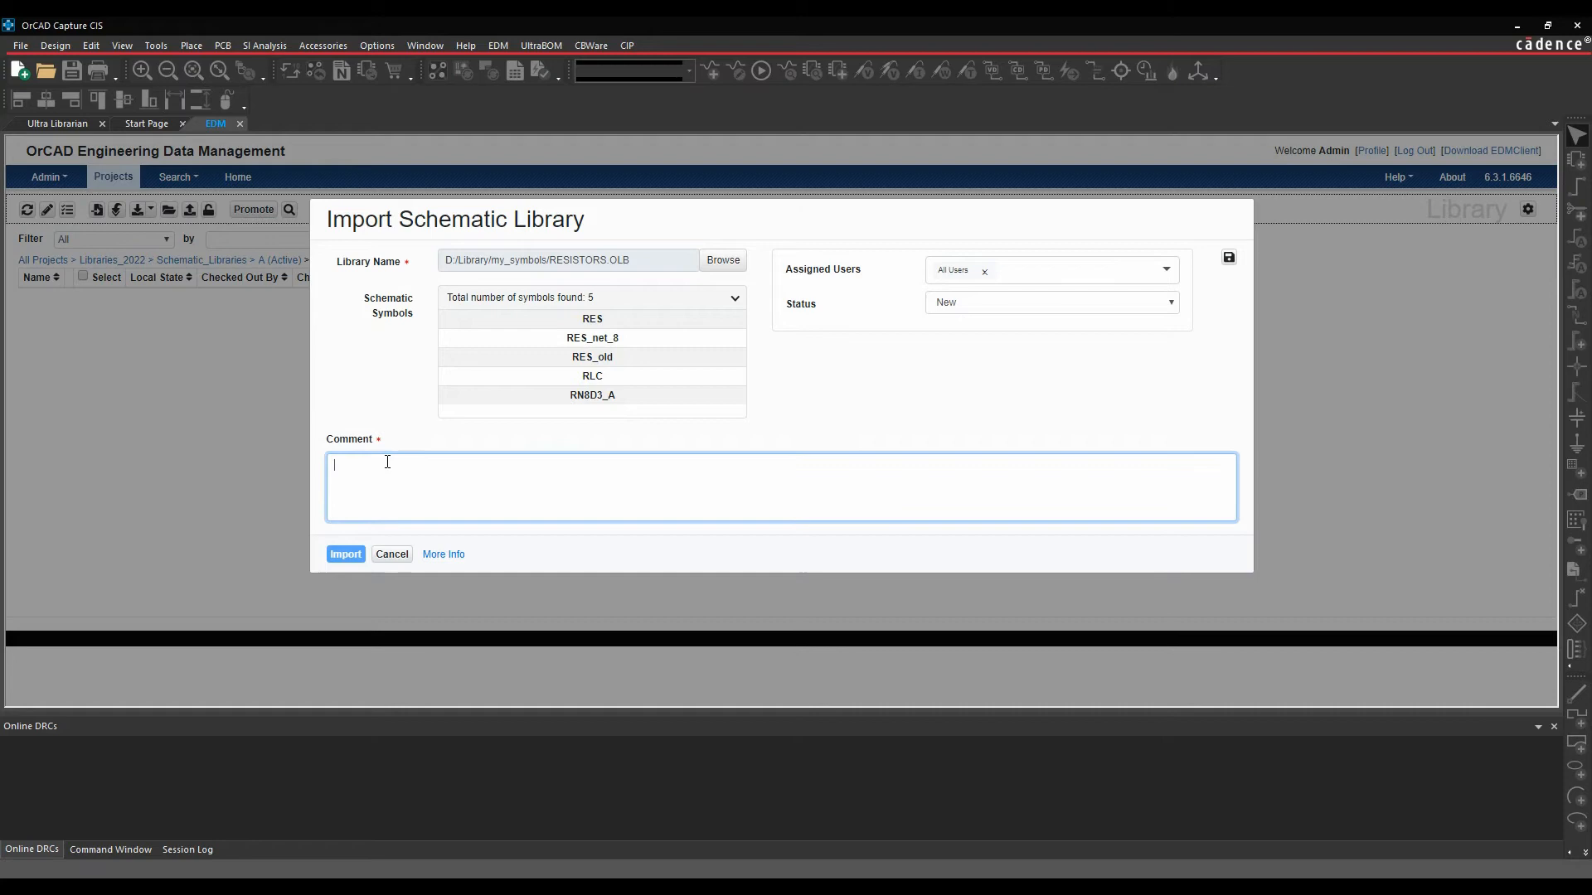
pyautogui.write('imported')
pyautogui.click(346, 554)
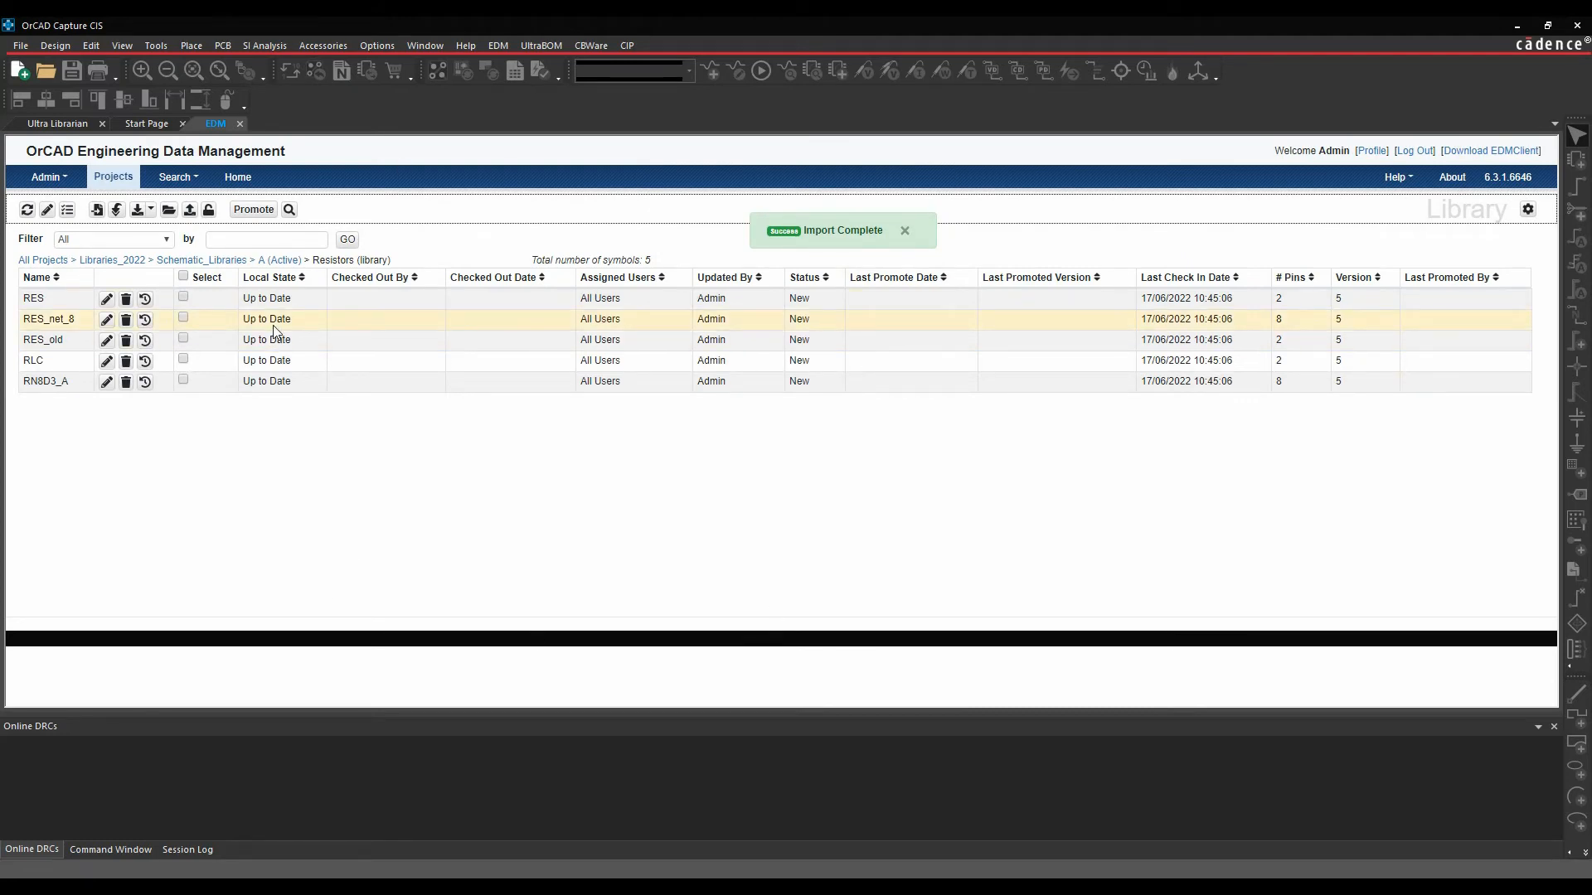
# - Promote all five resistor symbols to Promoted status with assigned users removed
pyautogui.click(182, 276)
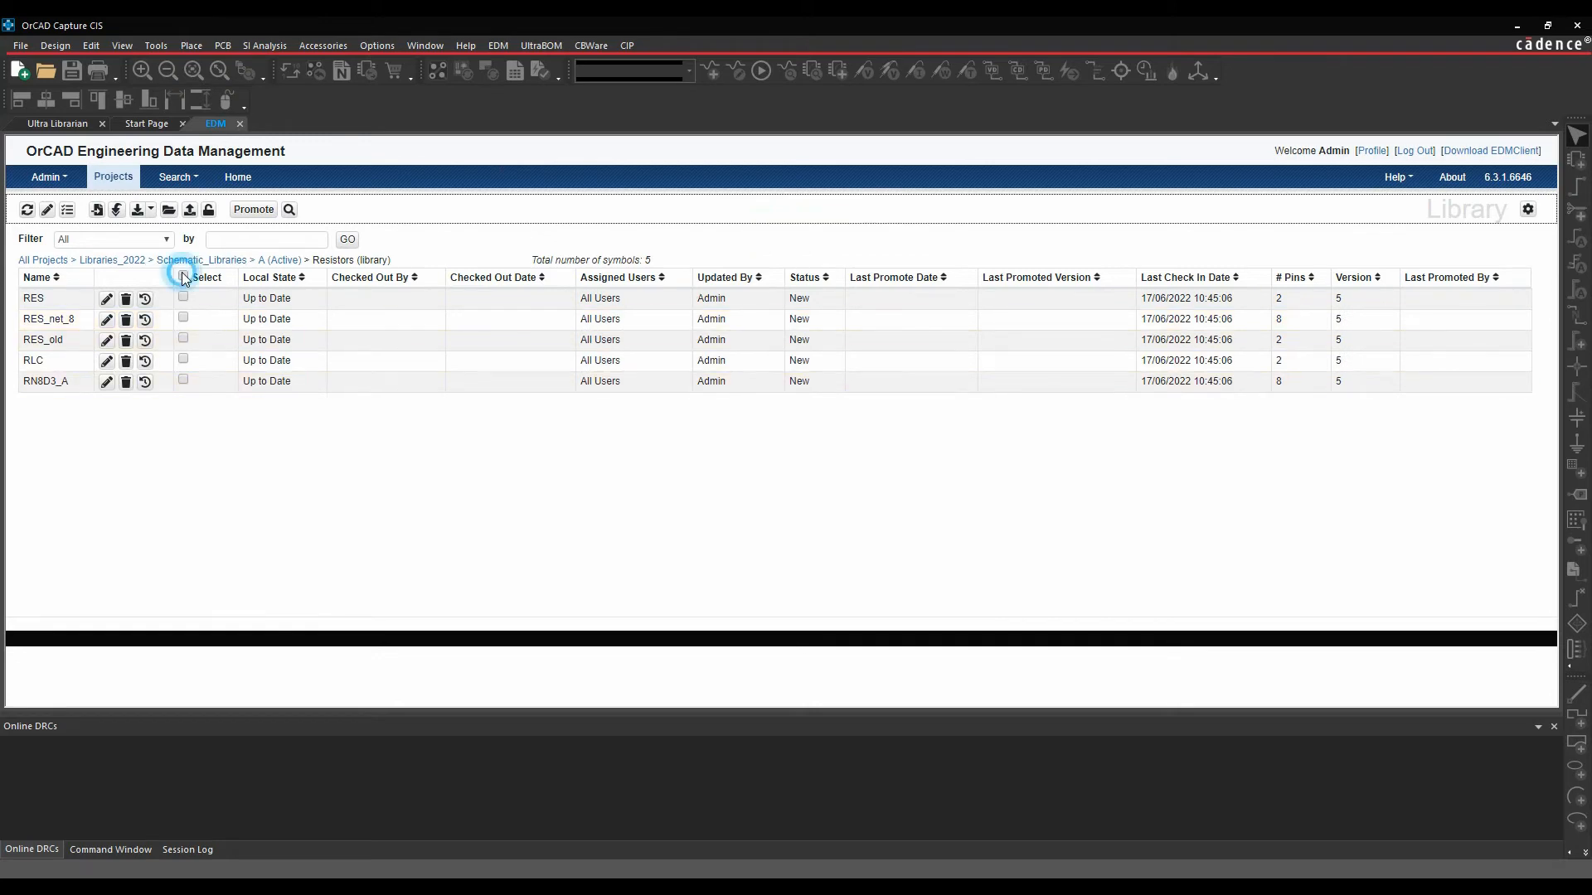
pyautogui.click(255, 209)
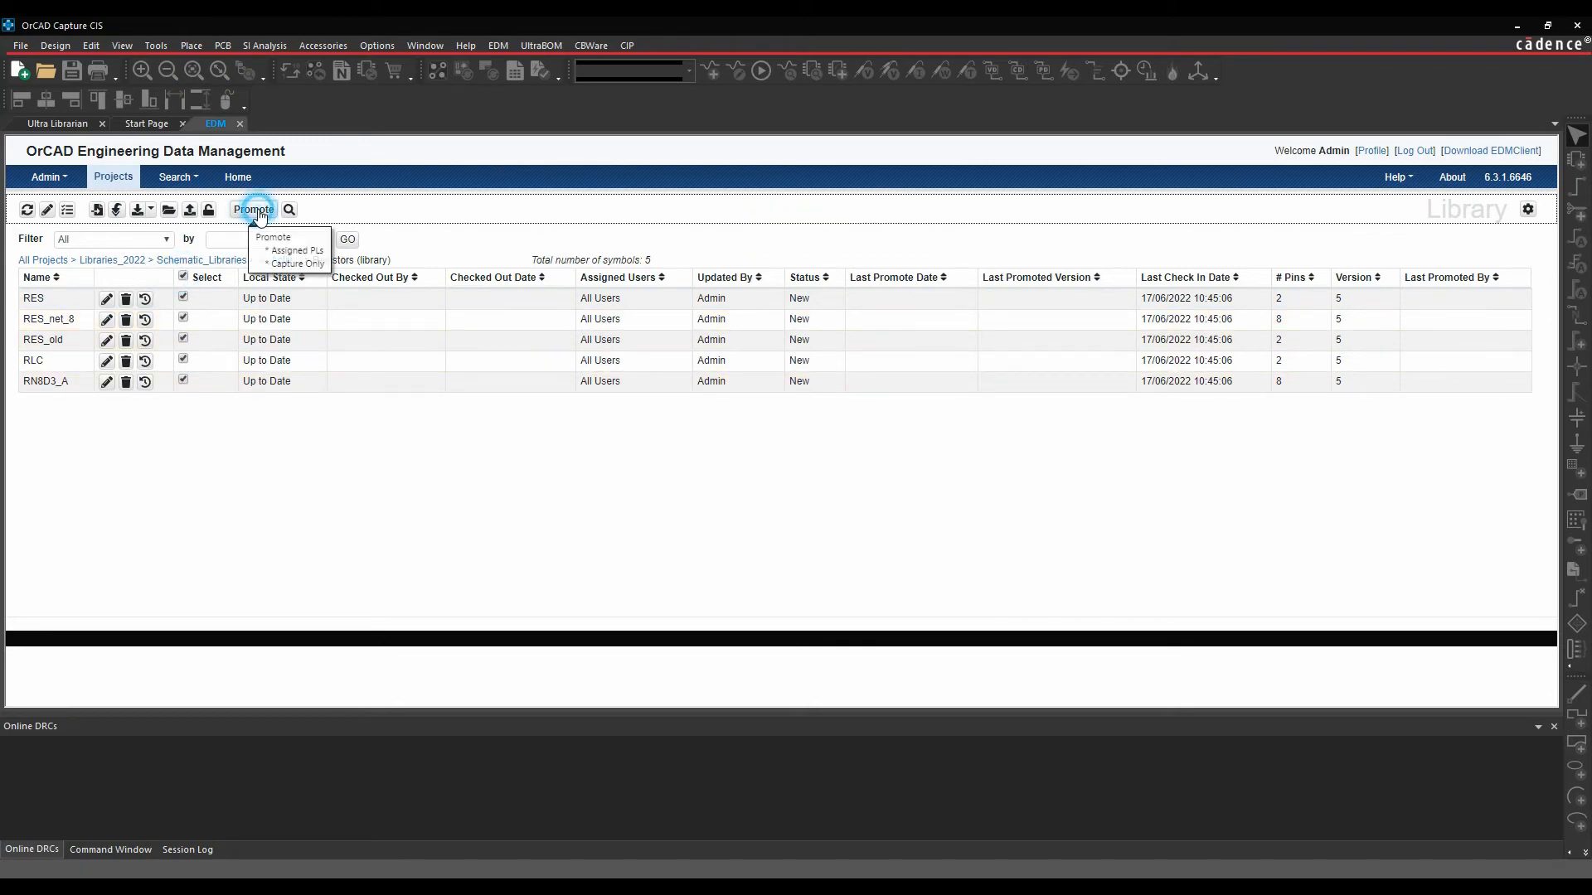
pyautogui.click(1004, 322)
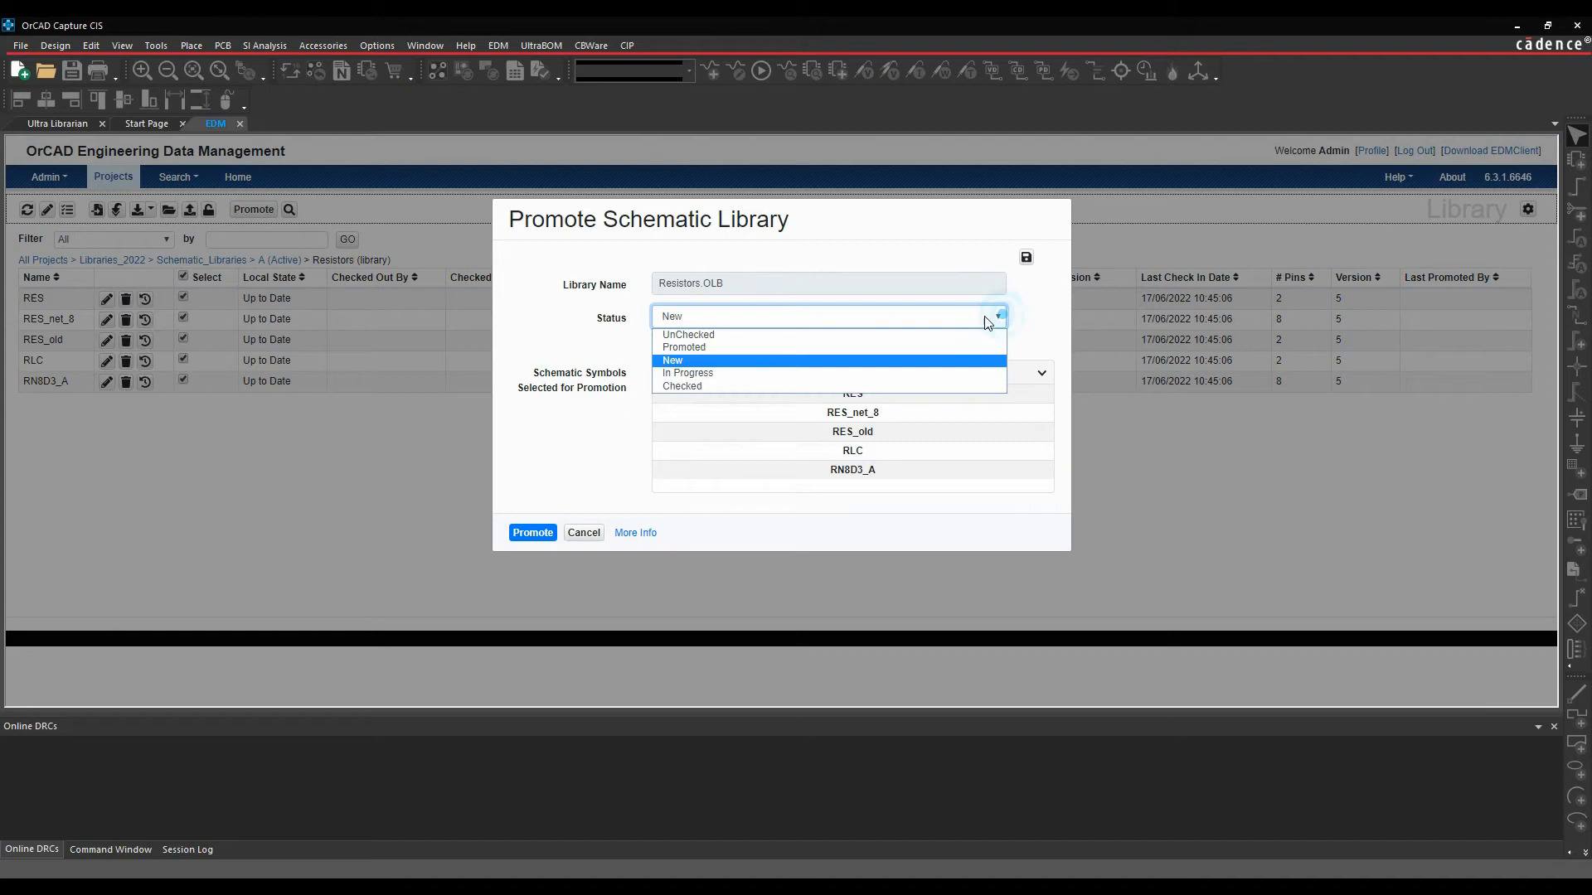
pyautogui.click(785, 350)
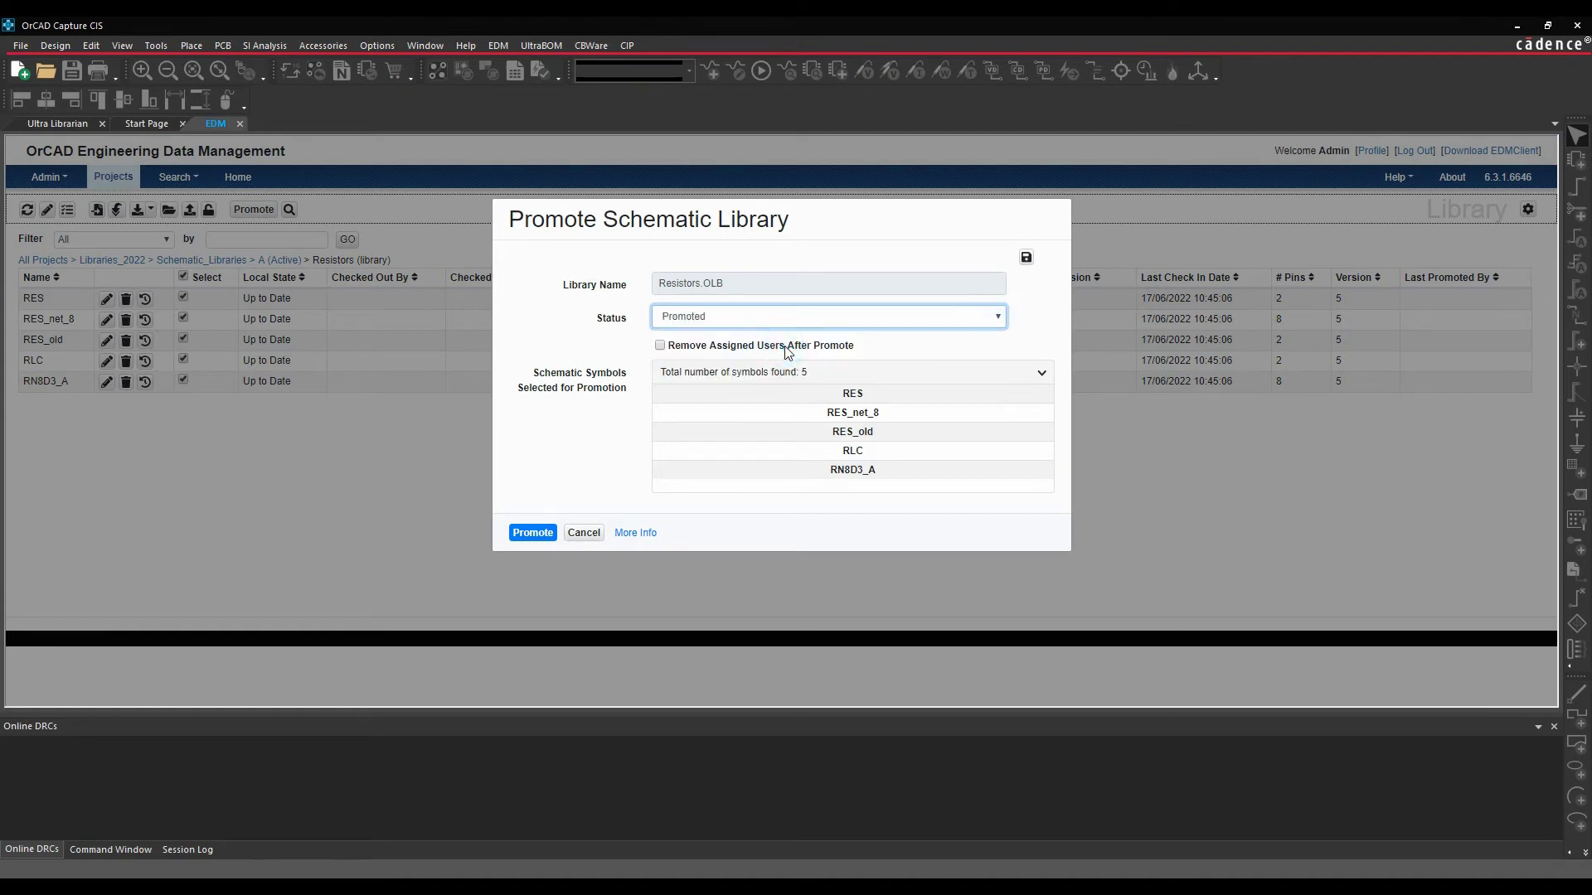
pyautogui.click(660, 346)
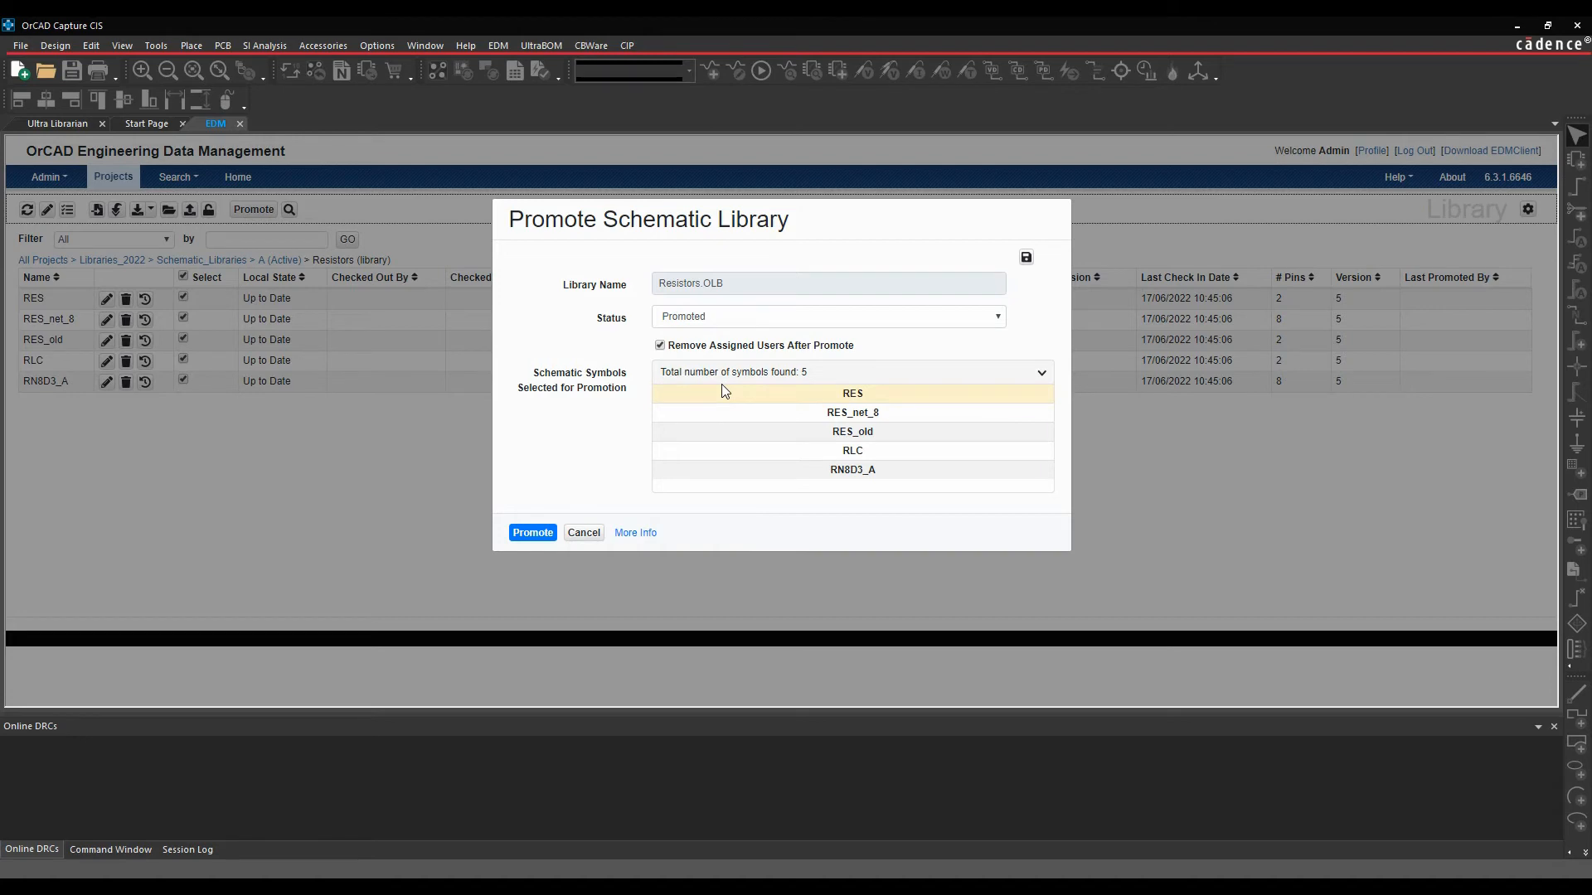
pyautogui.click(532, 534)
pyautogui.click(534, 535)
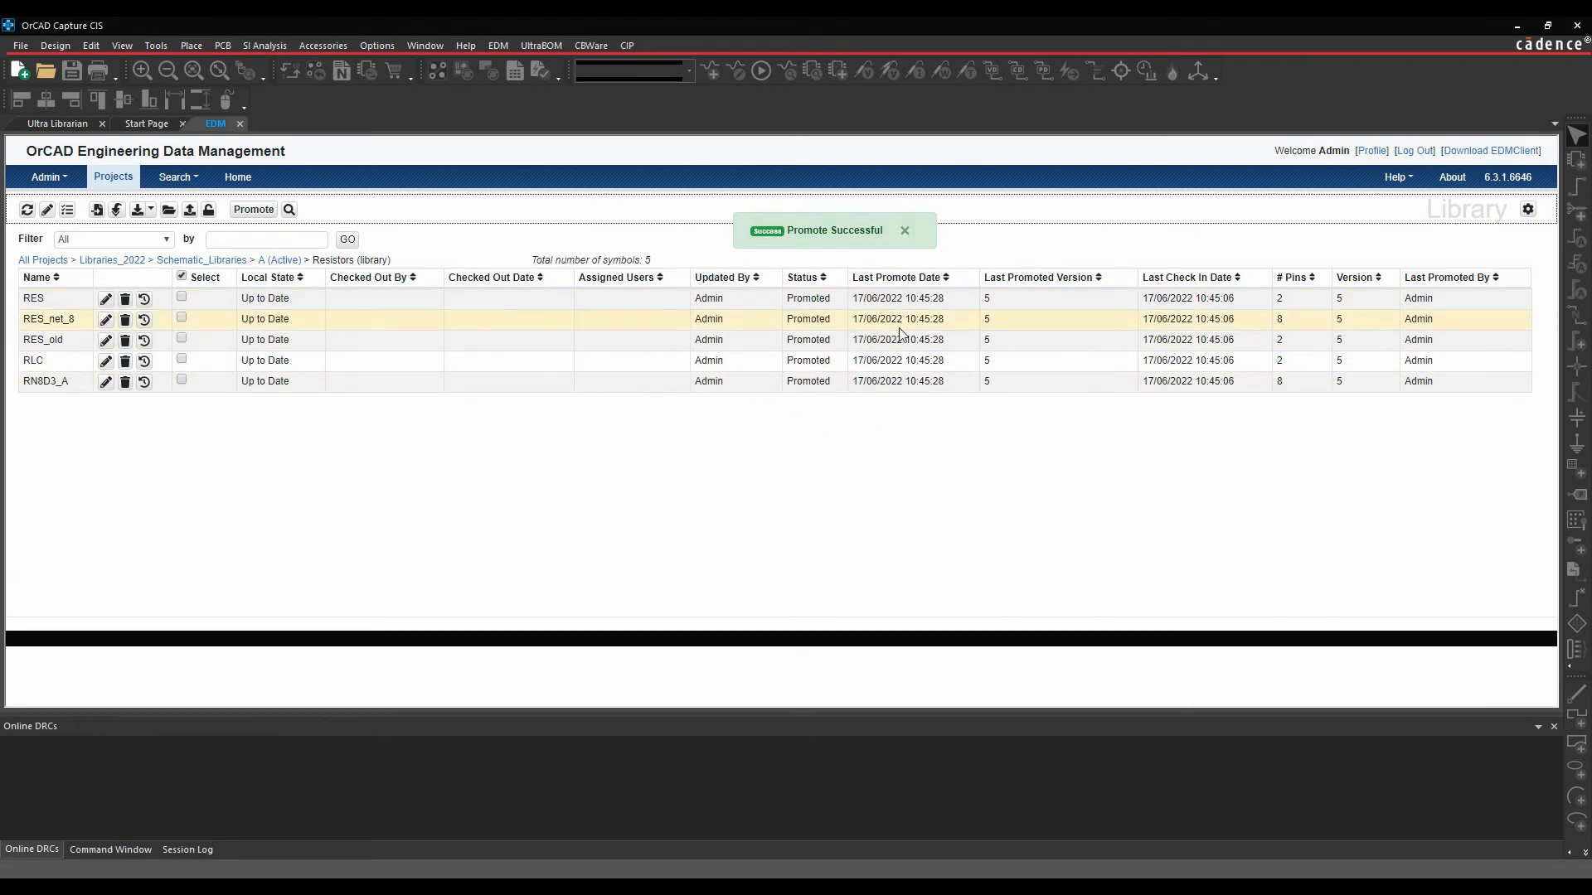
# - Promote all five capacitor symbols the same way, then bring up the promoted symbols folder
pyautogui.click(268, 266)
pyautogui.click(92, 284)
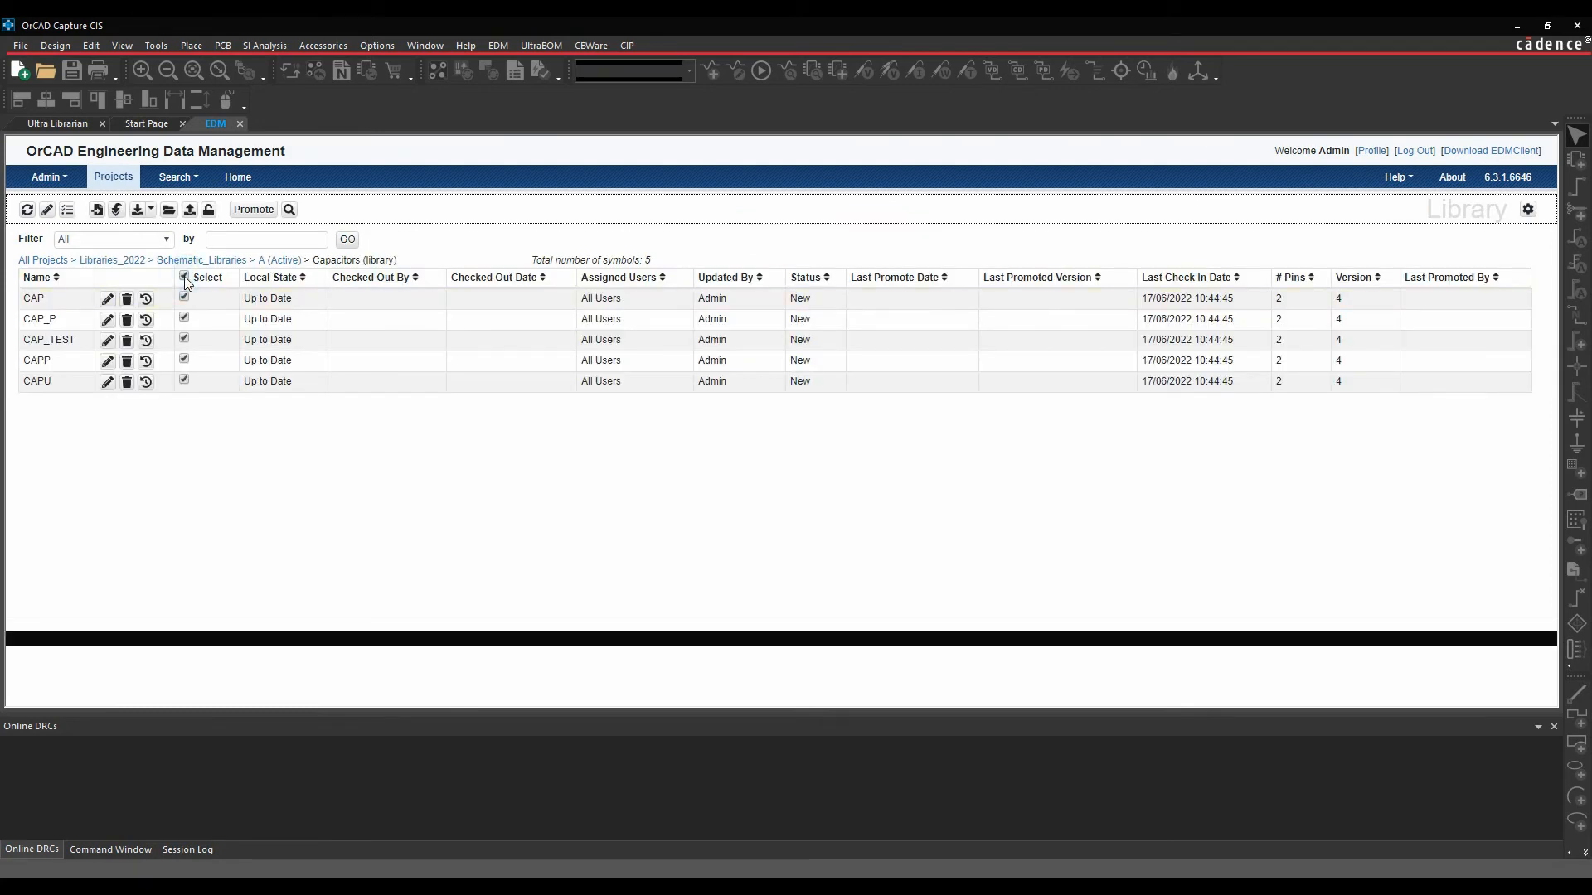
pyautogui.click(254, 210)
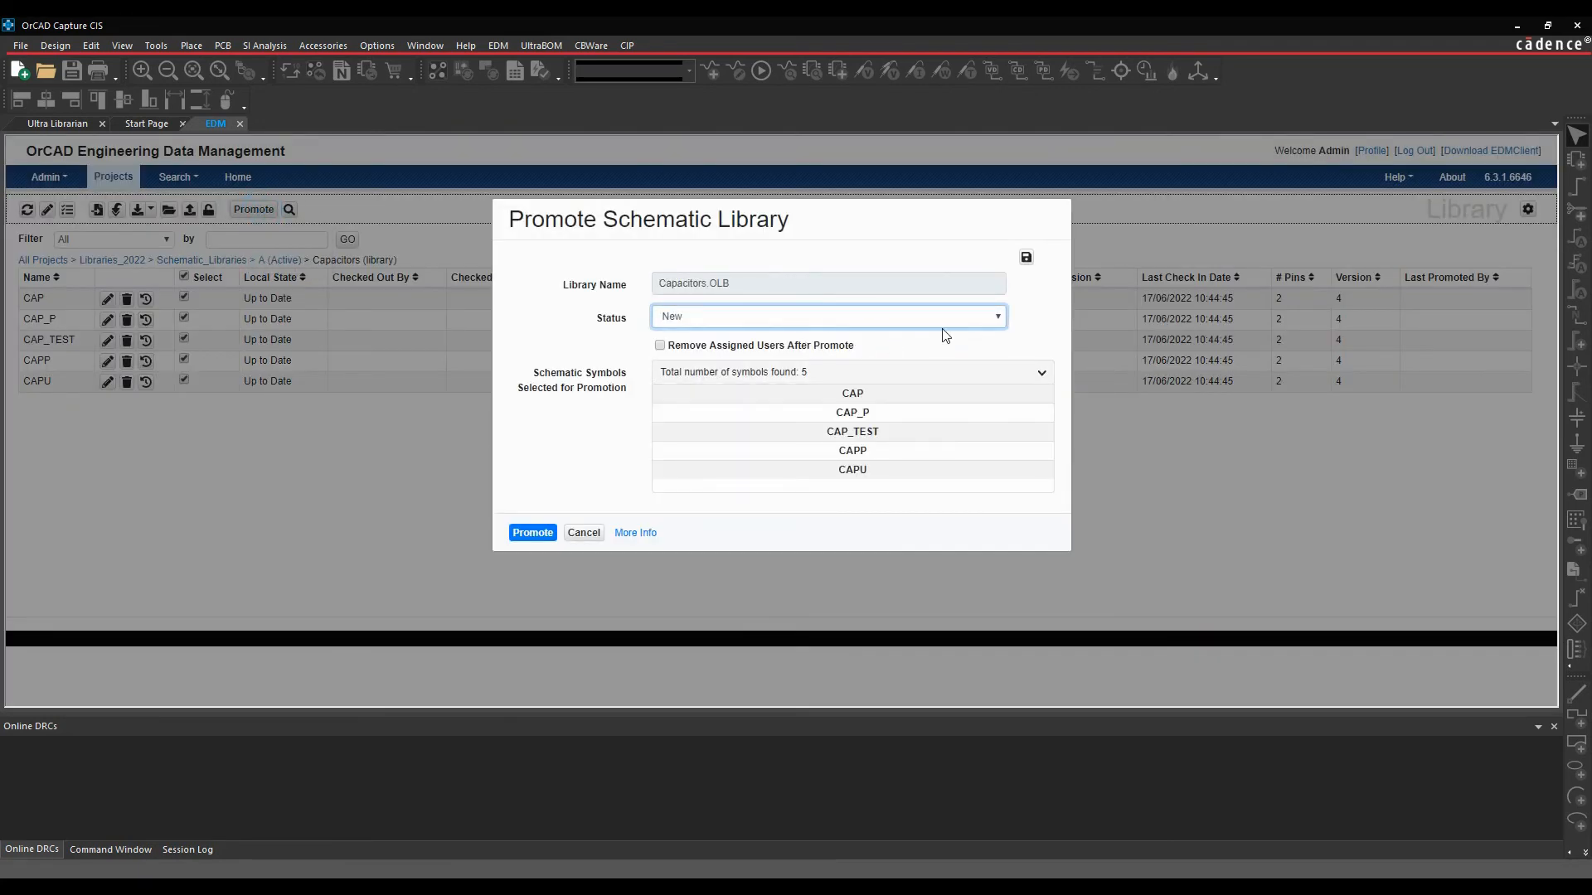
pyautogui.click(995, 318)
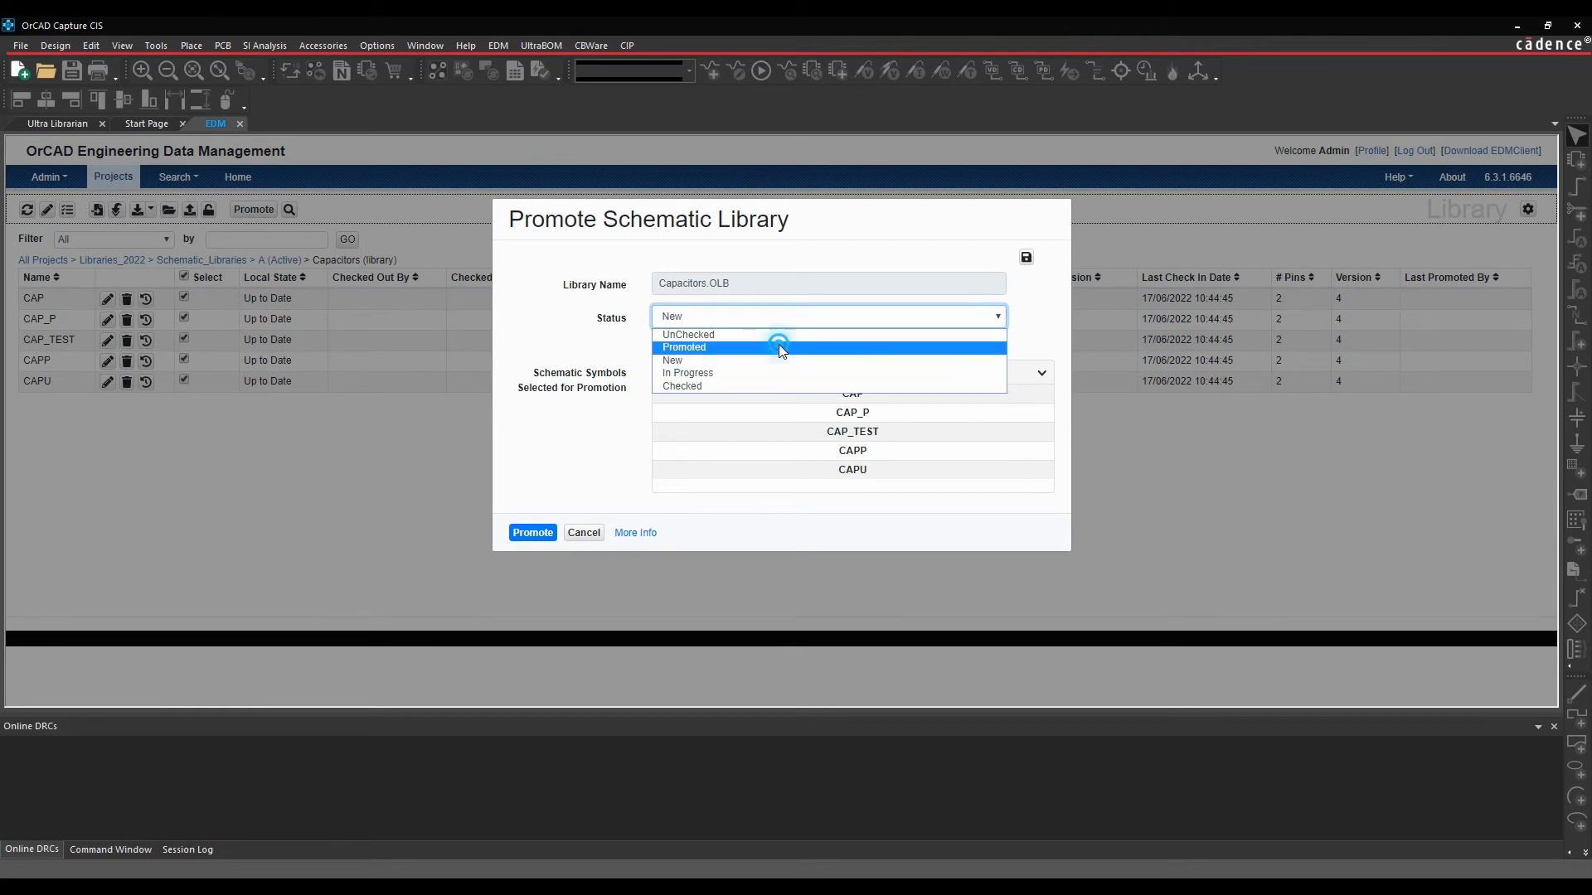
pyautogui.click(778, 347)
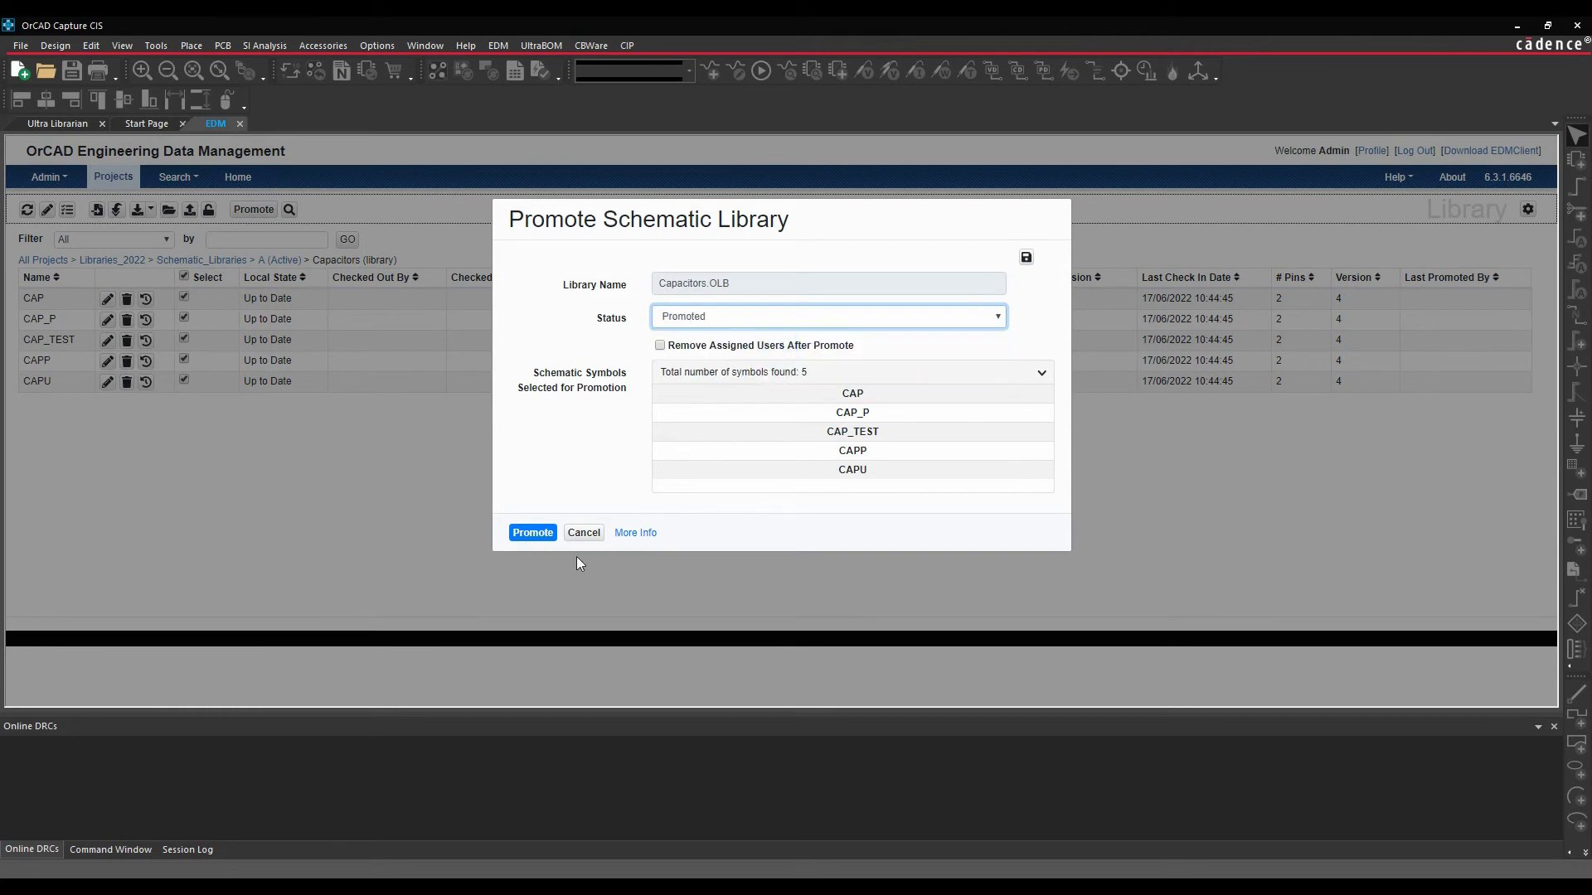
pyautogui.click(662, 347)
pyautogui.click(532, 532)
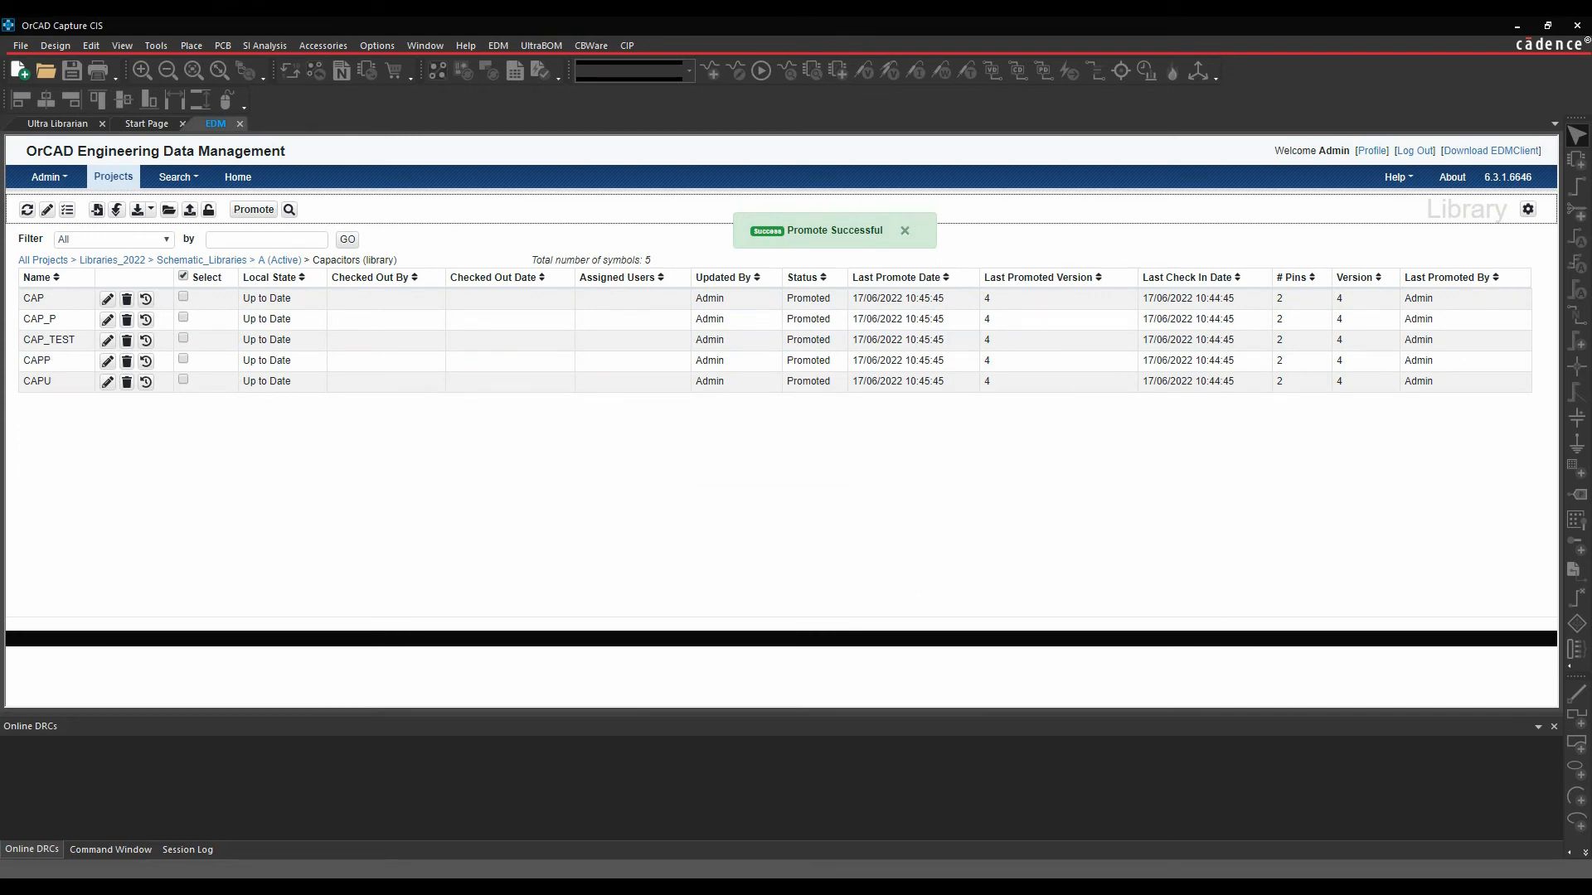
pyautogui.click(490, 821)
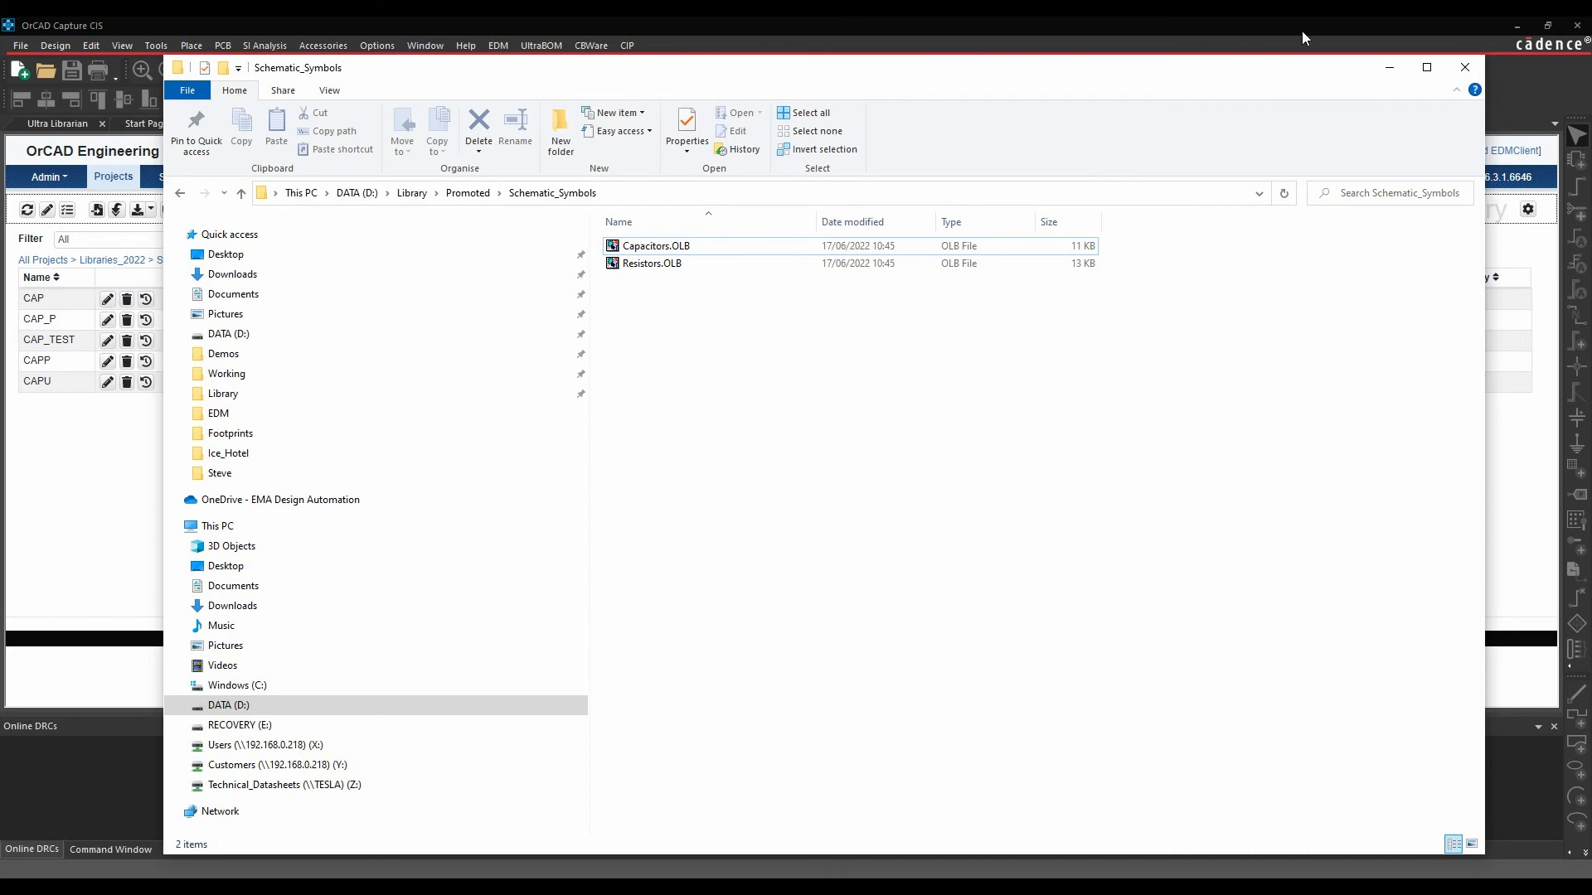
# - Close the Schematic_Symbols folder window after confirming both OLB files are present
pyautogui.click(1463, 68)
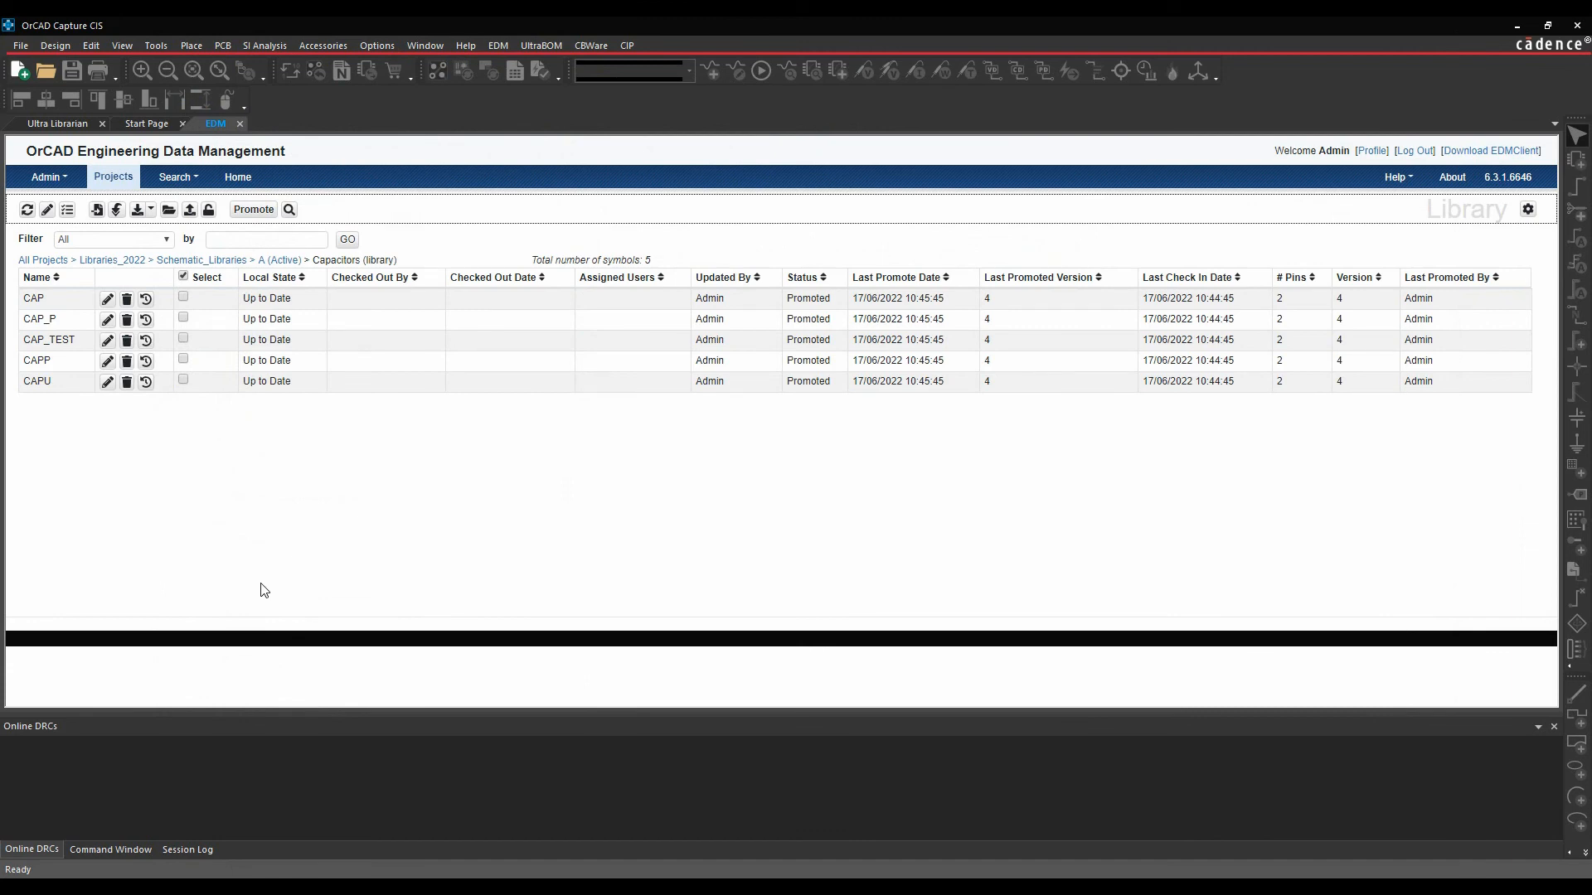
pyautogui.click(183, 299)
pyautogui.click(146, 300)
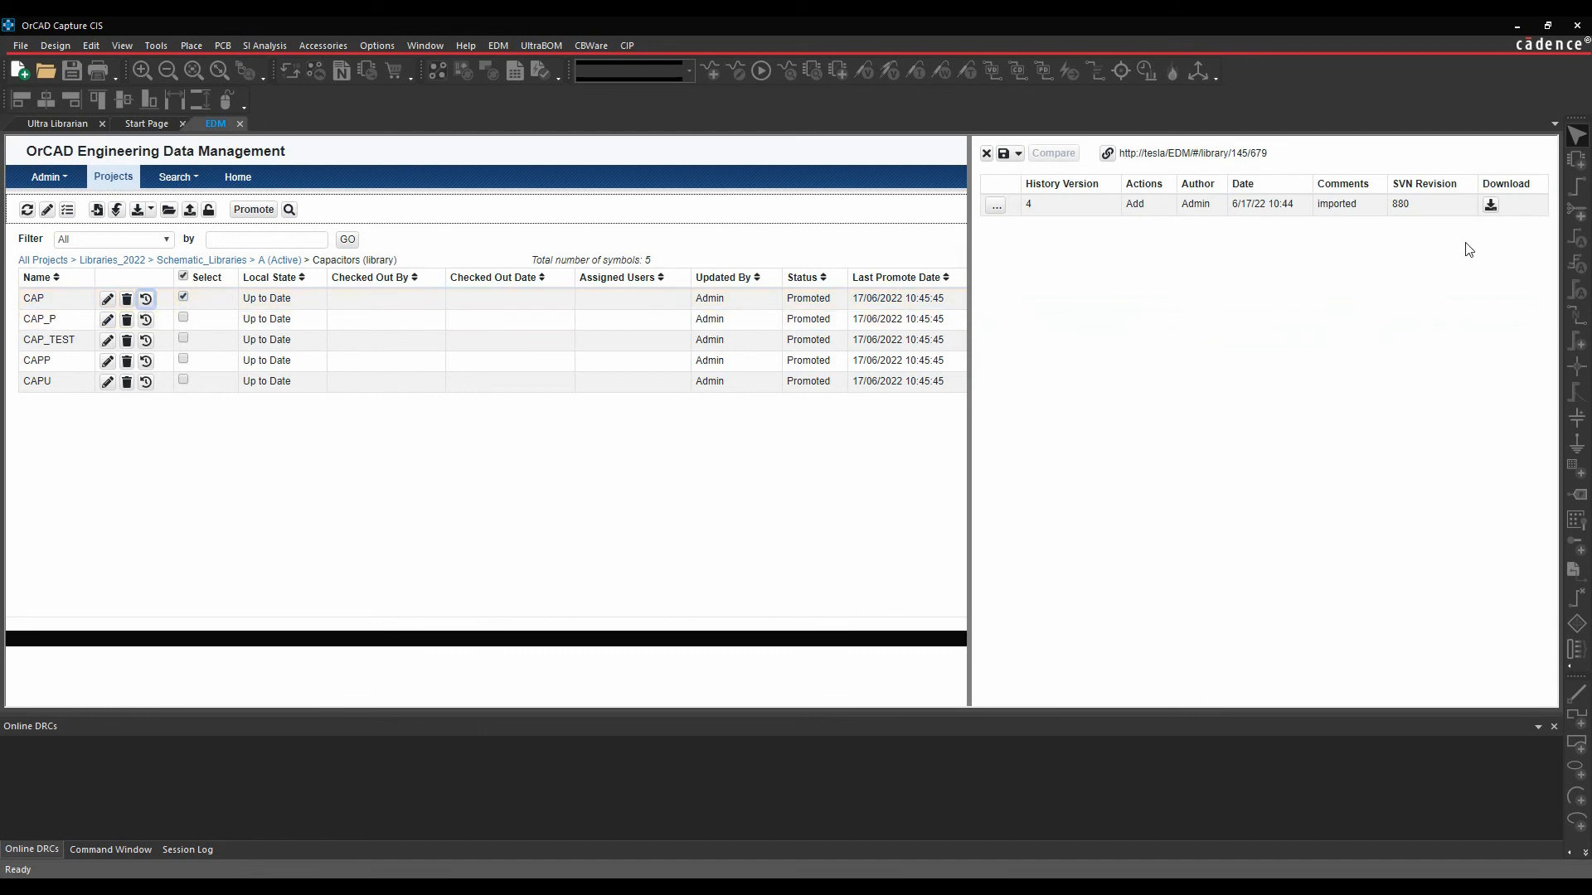
pyautogui.click(986, 152)
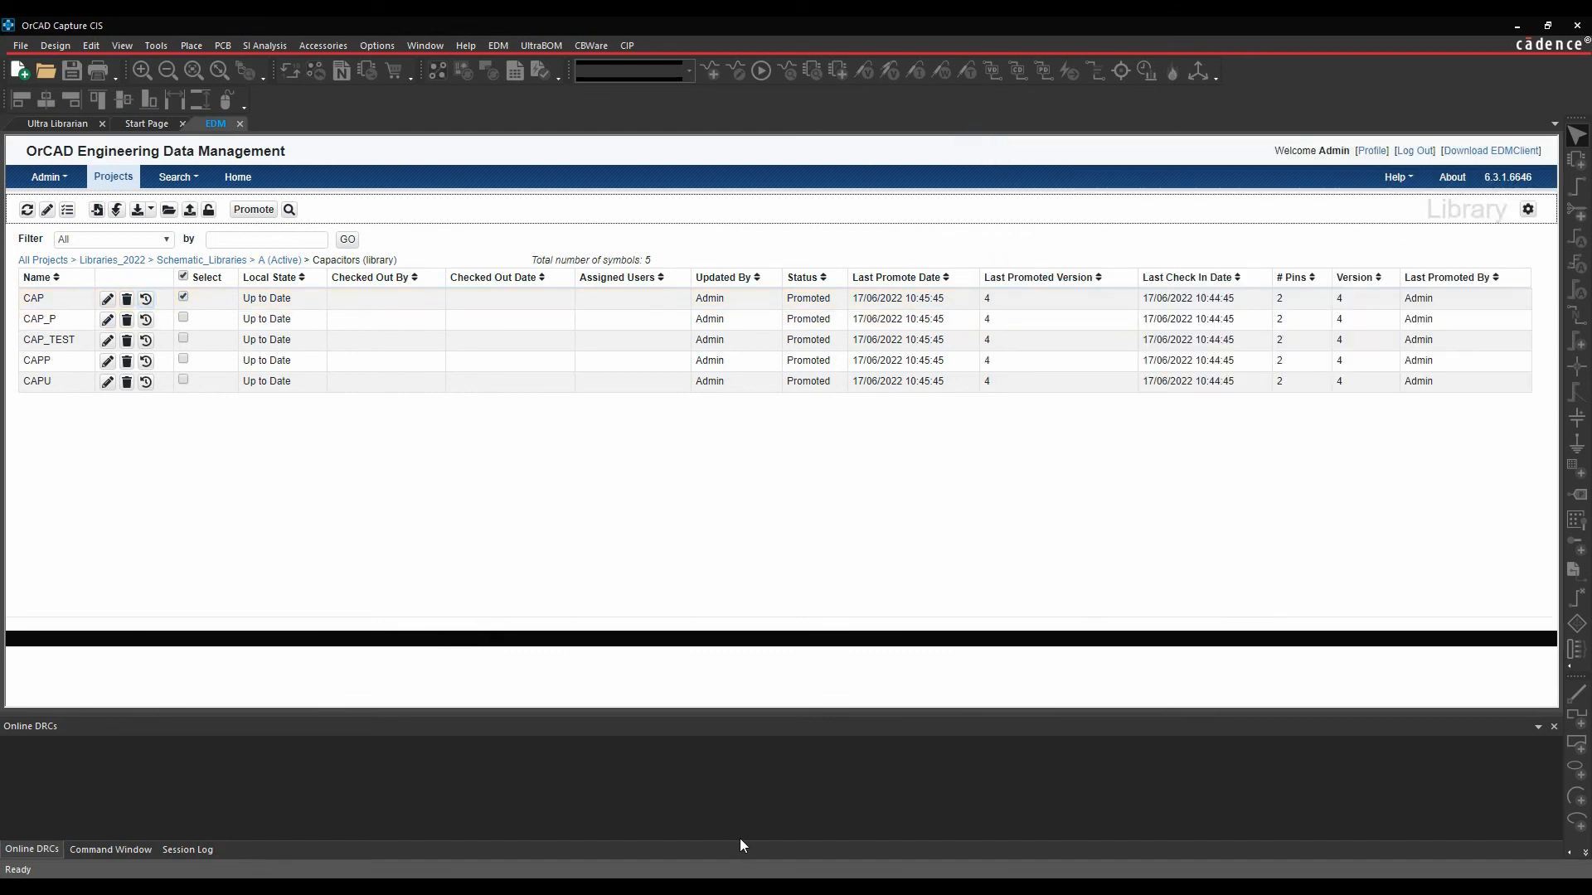